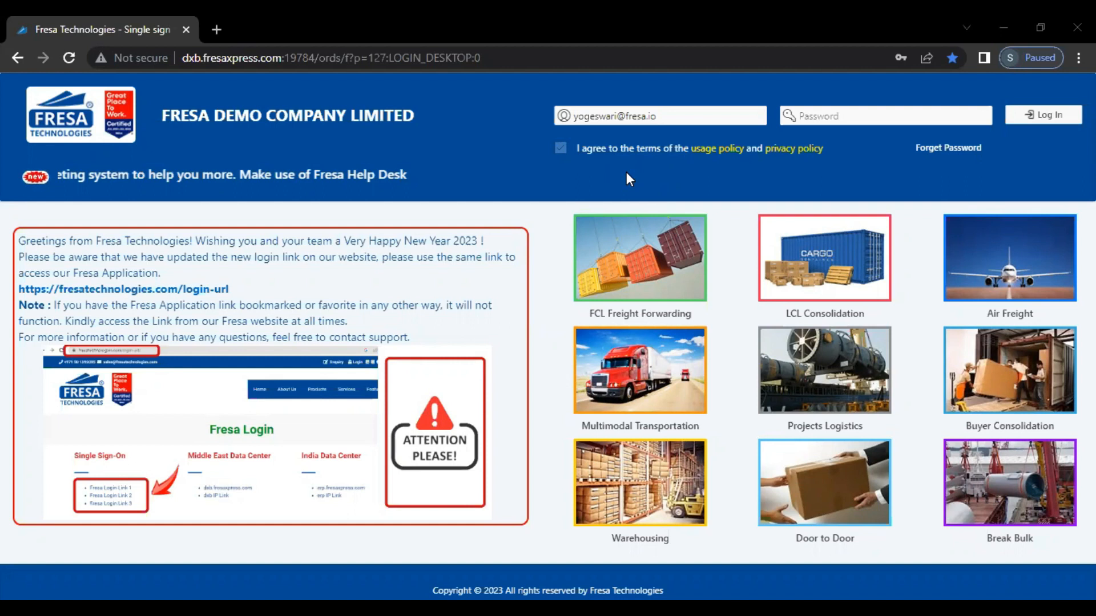
Log in to the Fresa demo account using the saved user e-mail and account password.
{"action": "left_click", "coordinate": [650, 116]}
{"action": "left_click", "coordinate": [717, 164]}
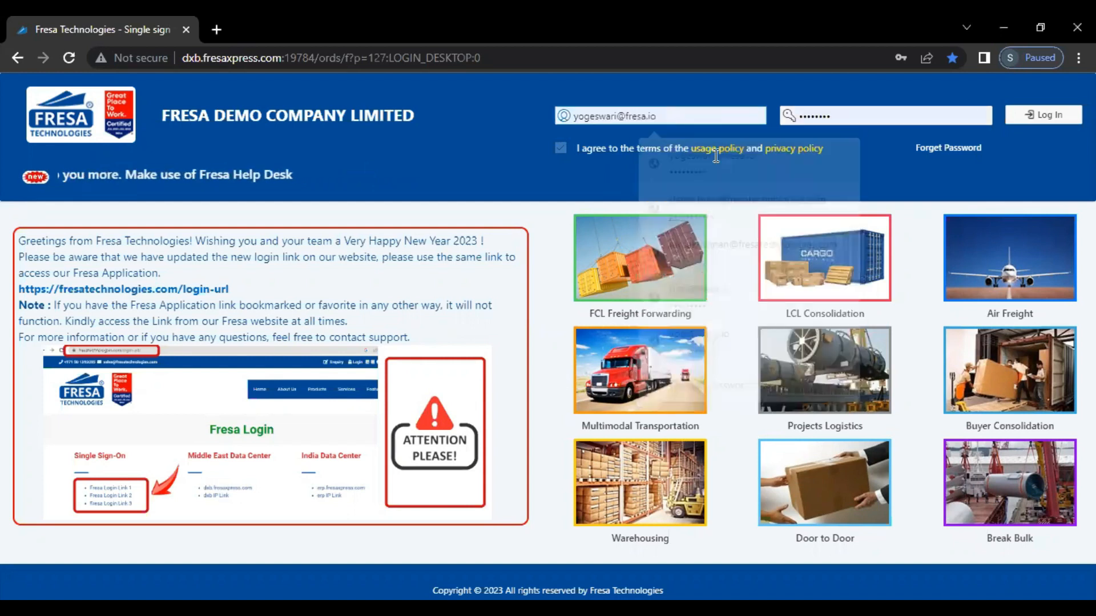
{"action": "left_click", "coordinate": [1056, 117]}
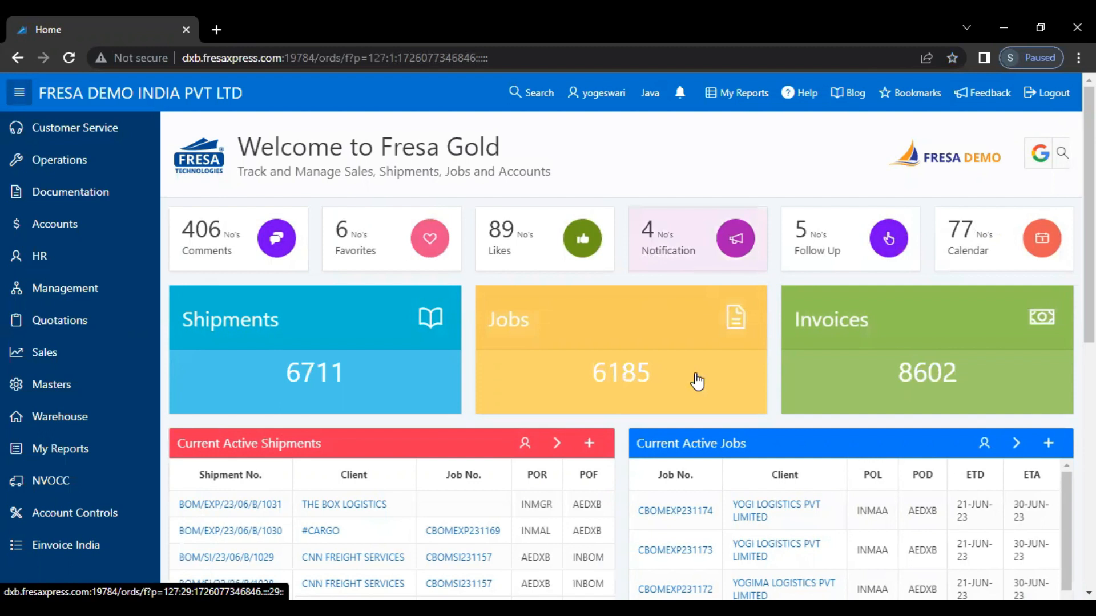
Open the first job under Current Active Jobs and show its planned containers.
{"action": "scroll", "coordinate": [696, 381], "scroll_direction": "down", "scroll_amount": 1}
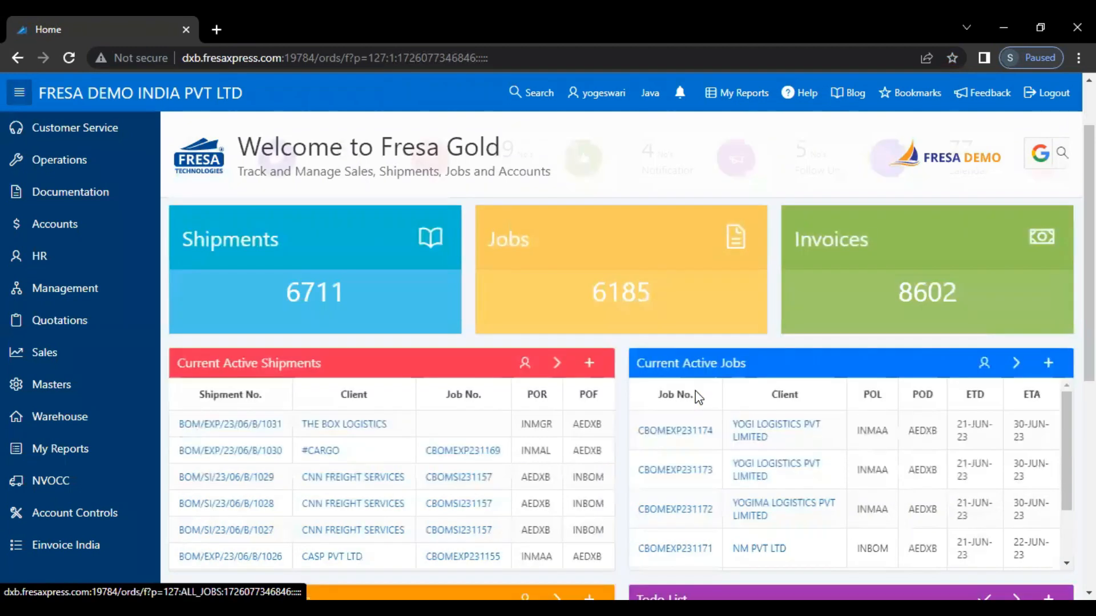
{"action": "left_click", "coordinate": [680, 432]}
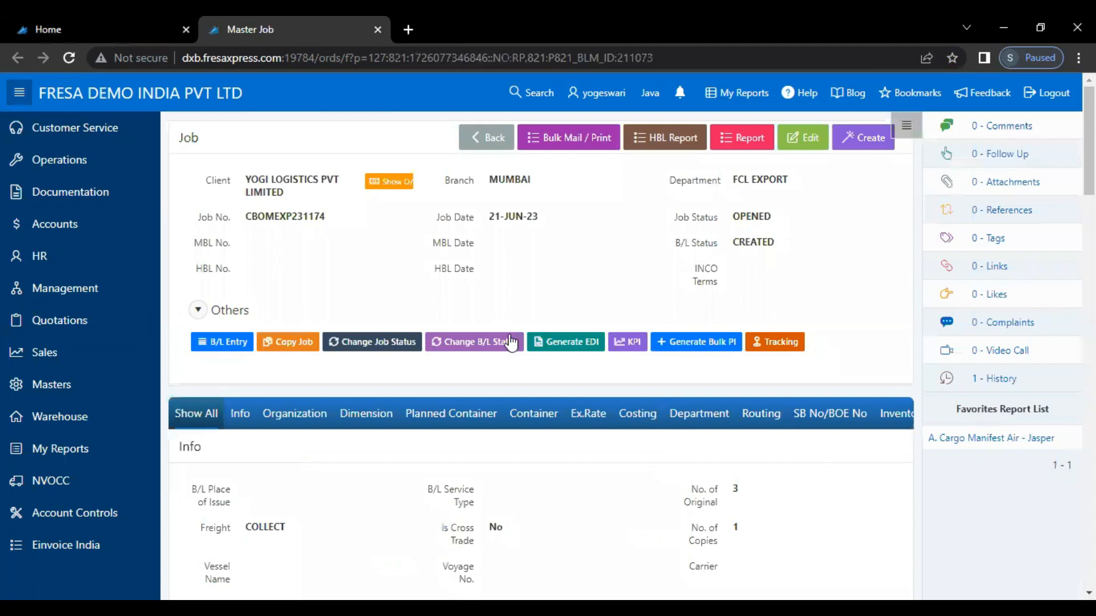
{"action": "left_click", "coordinate": [461, 420]}
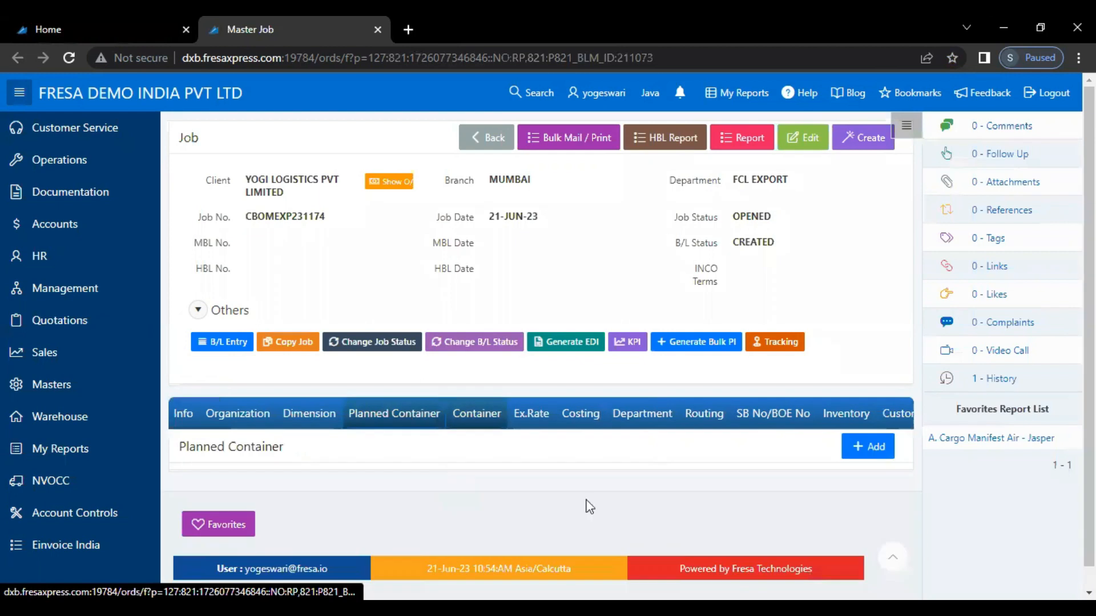
Add a planned container entry with container type 20 FT and 5 as the number of containers.
{"action": "left_click", "coordinate": [869, 447]}
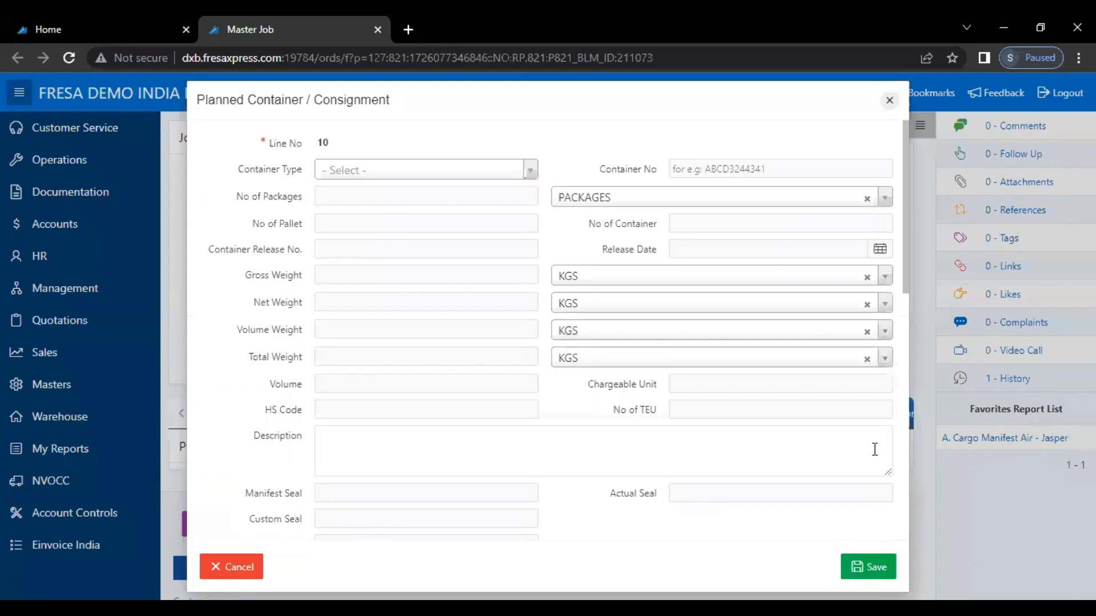
{"action": "left_click", "coordinate": [363, 178]}
{"action": "type", "text": "20"}
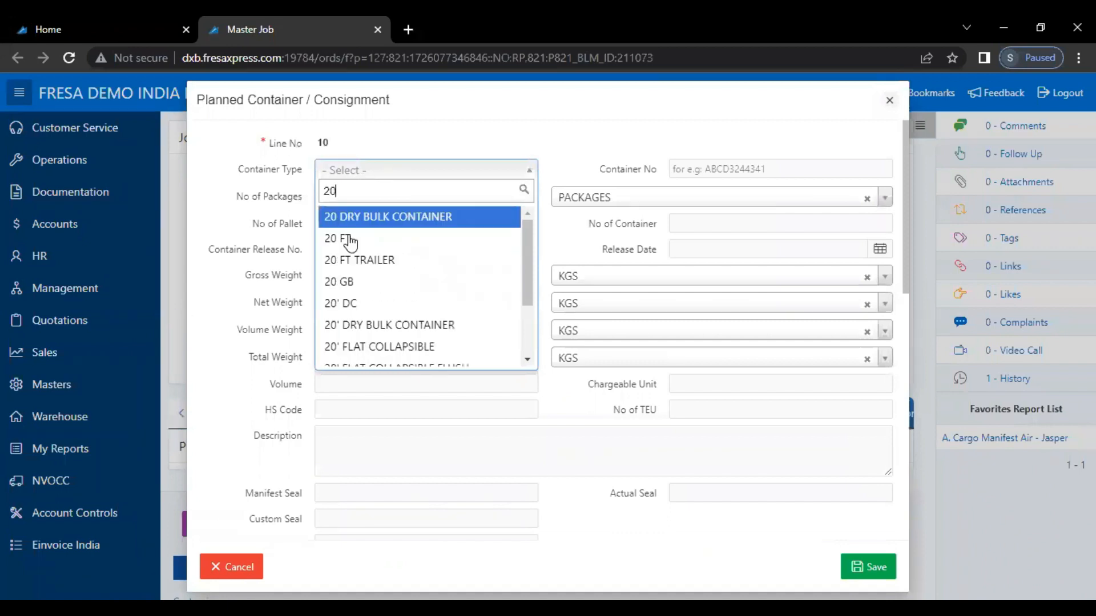
{"action": "left_click", "coordinate": [348, 238]}
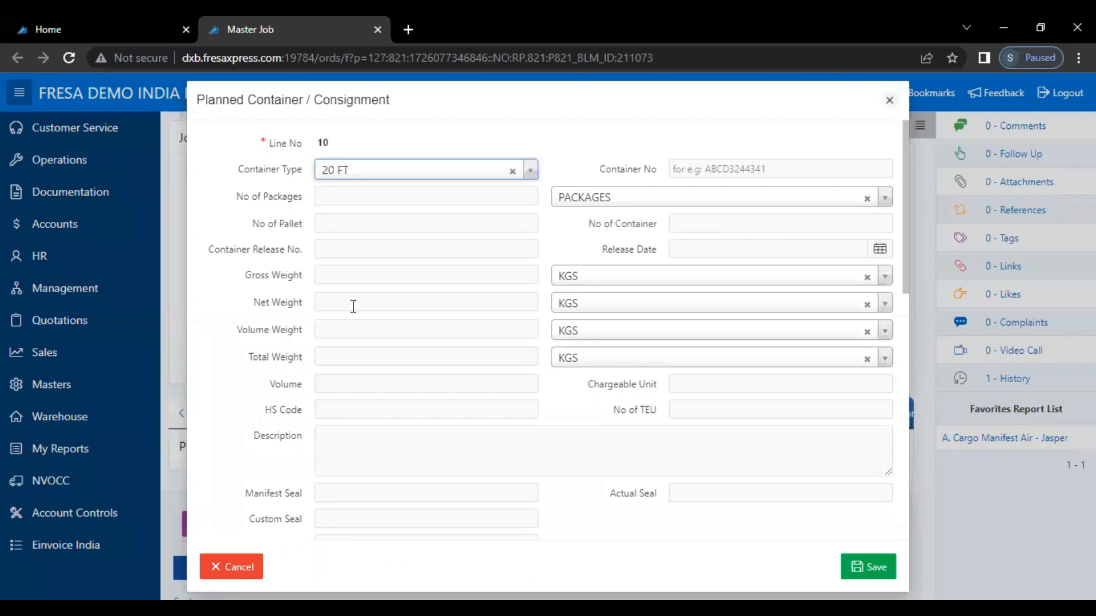
{"action": "left_click", "coordinate": [684, 223]}
{"action": "type", "text": "5"}
Set the container release number to 1765, release date to 28-Jun-23 and description to STEEL PIPE, and save the planned container.
{"action": "left_click", "coordinate": [475, 247]}
{"action": "type", "text": "1765"}
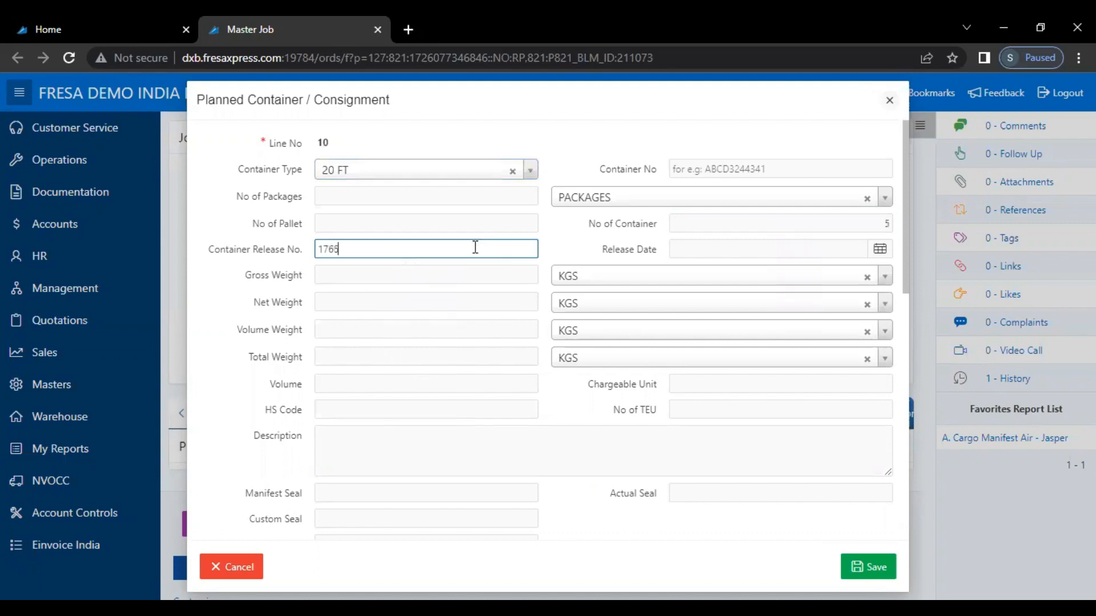
{"action": "left_click", "coordinate": [864, 250]}
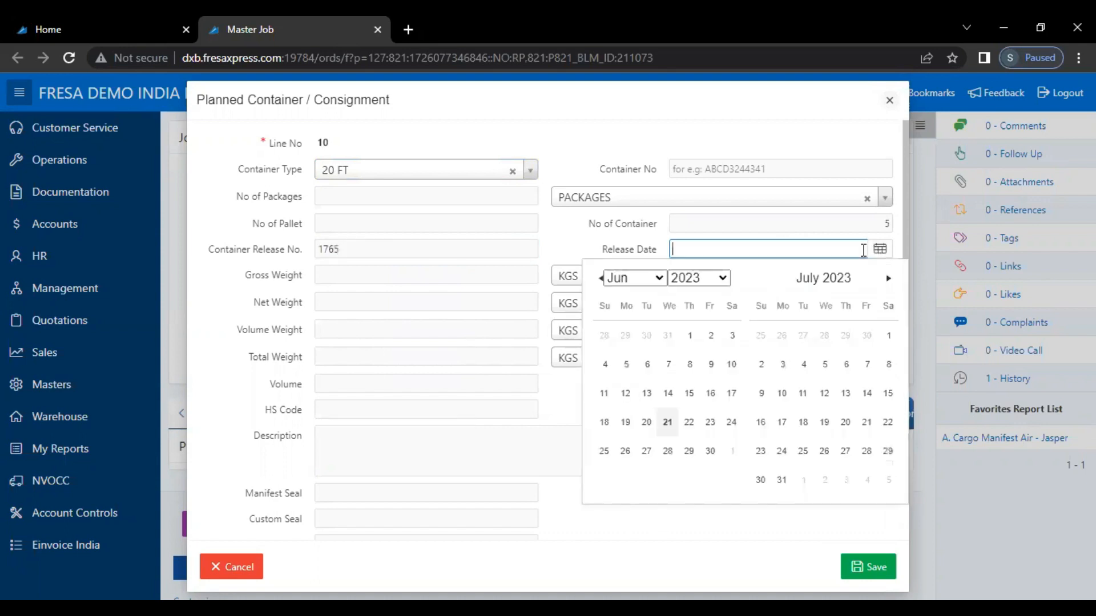
{"action": "left_click", "coordinate": [668, 456]}
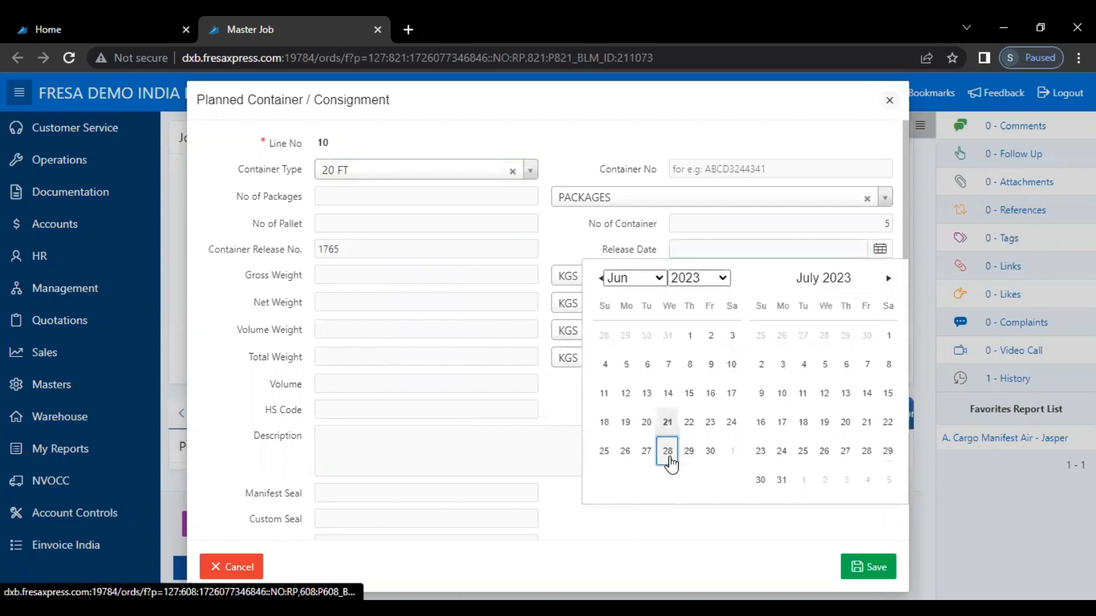
{"action": "left_click", "coordinate": [374, 446]}
{"action": "type", "text": "STEE"}
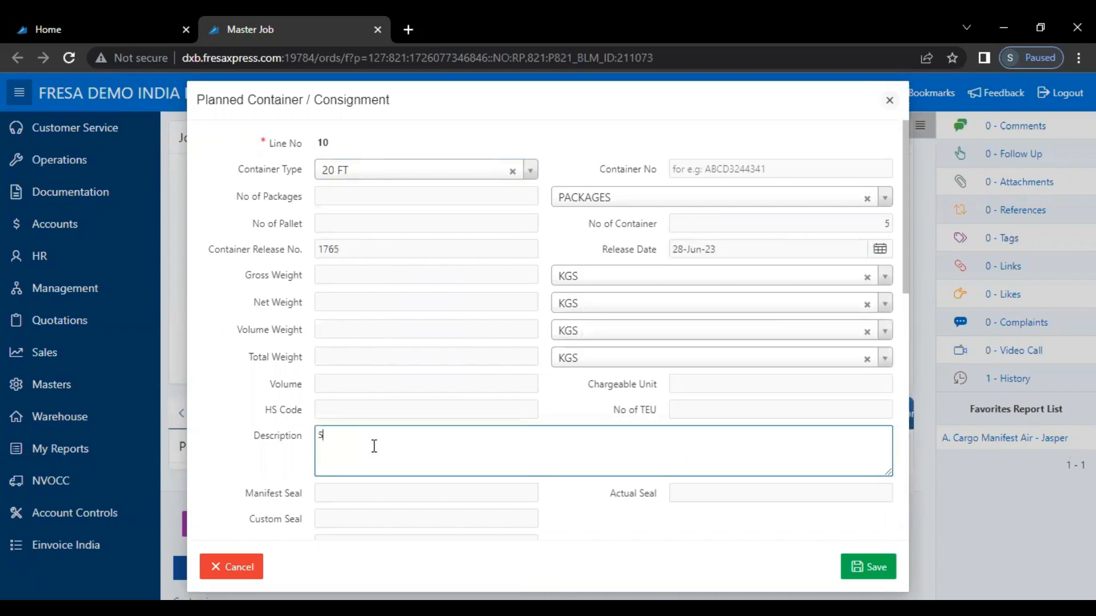
{"action": "type", "text": "L PIPE"}
{"action": "left_click", "coordinate": [867, 567]}
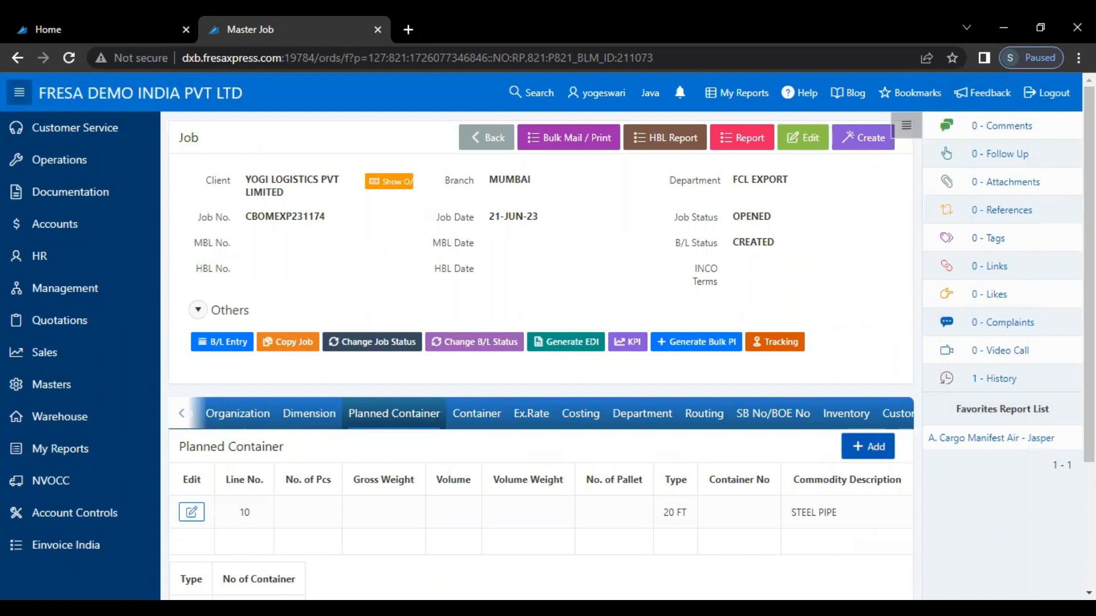
Review the container lines listed for the job.
{"action": "left_click", "coordinate": [461, 414]}
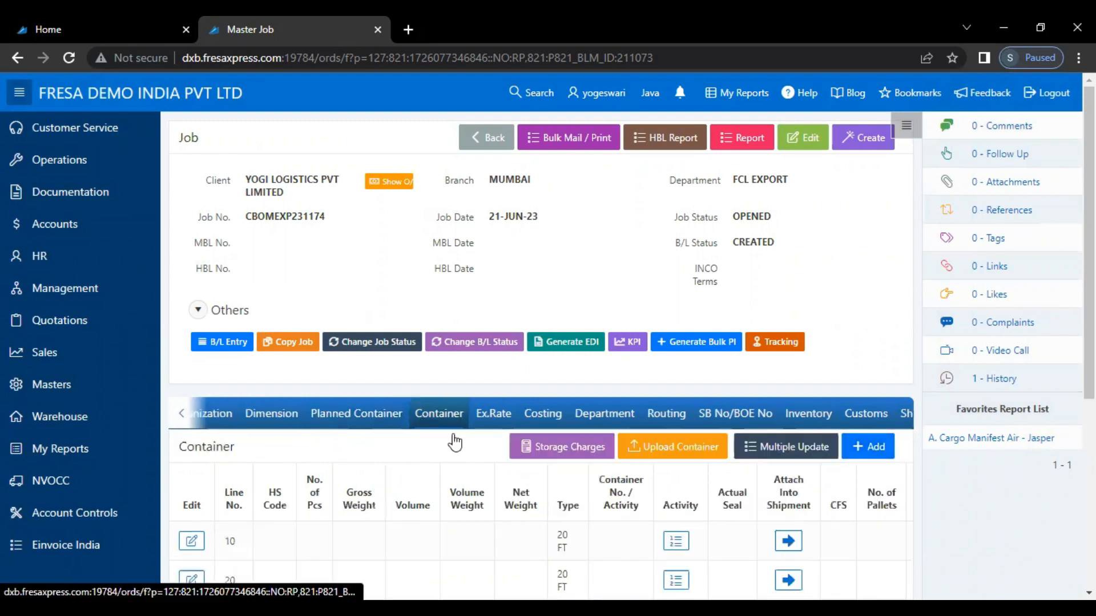
{"action": "scroll", "coordinate": [418, 507], "scroll_direction": "down", "scroll_amount": 5}
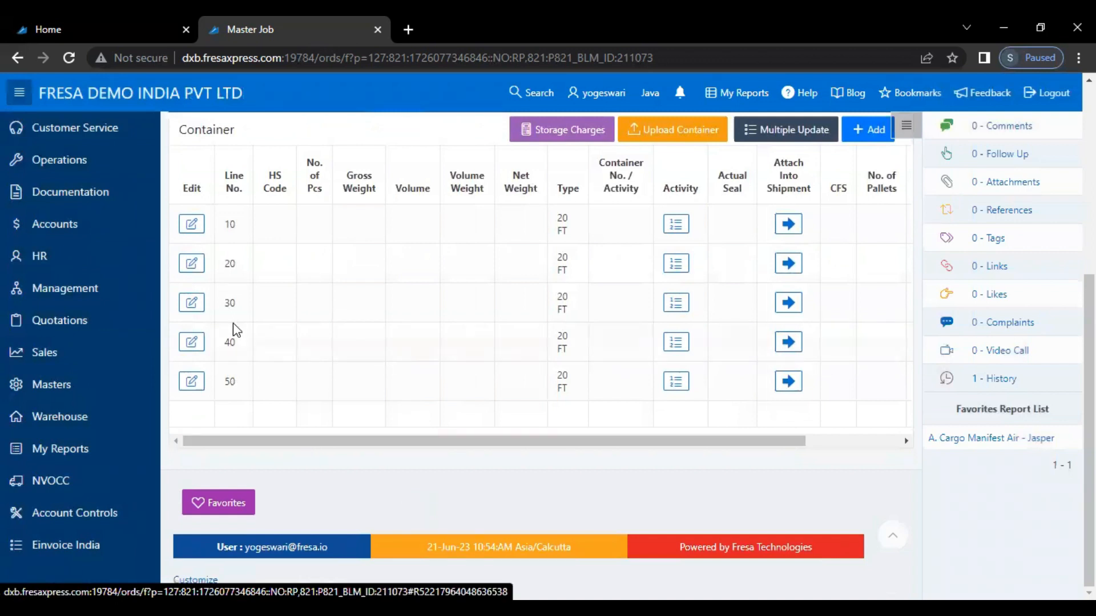
{"action": "scroll", "coordinate": [233, 323], "scroll_direction": "up", "scroll_amount": 3}
Add #ASH PV LMT (PRIMARY - CHENNAI) to the job's organizations as DEPOT and save it.
{"action": "left_click", "coordinate": [192, 258]}
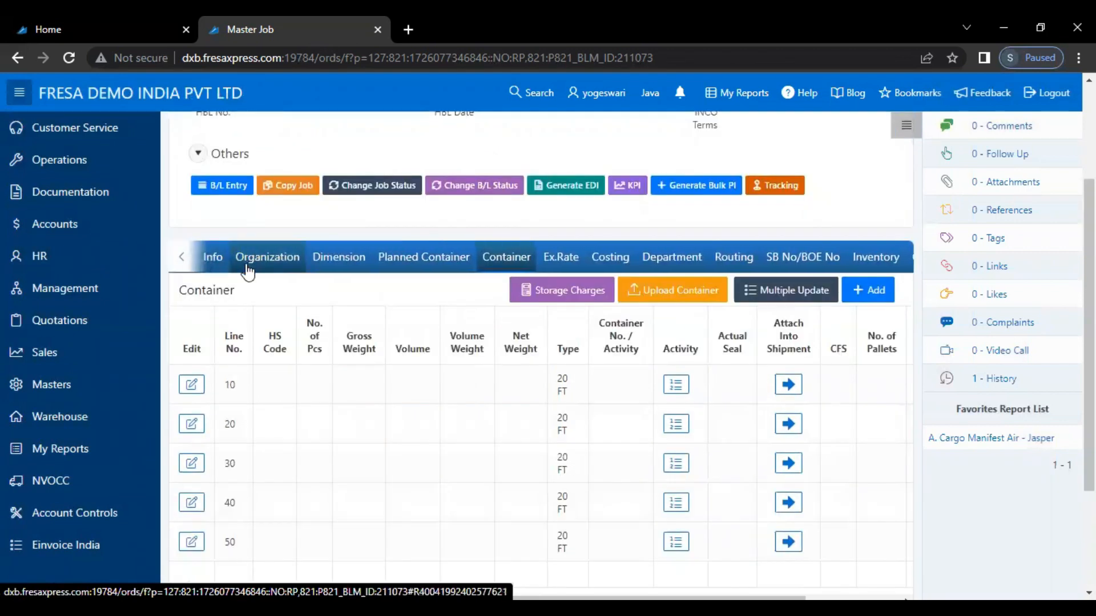
{"action": "left_click", "coordinate": [246, 269]}
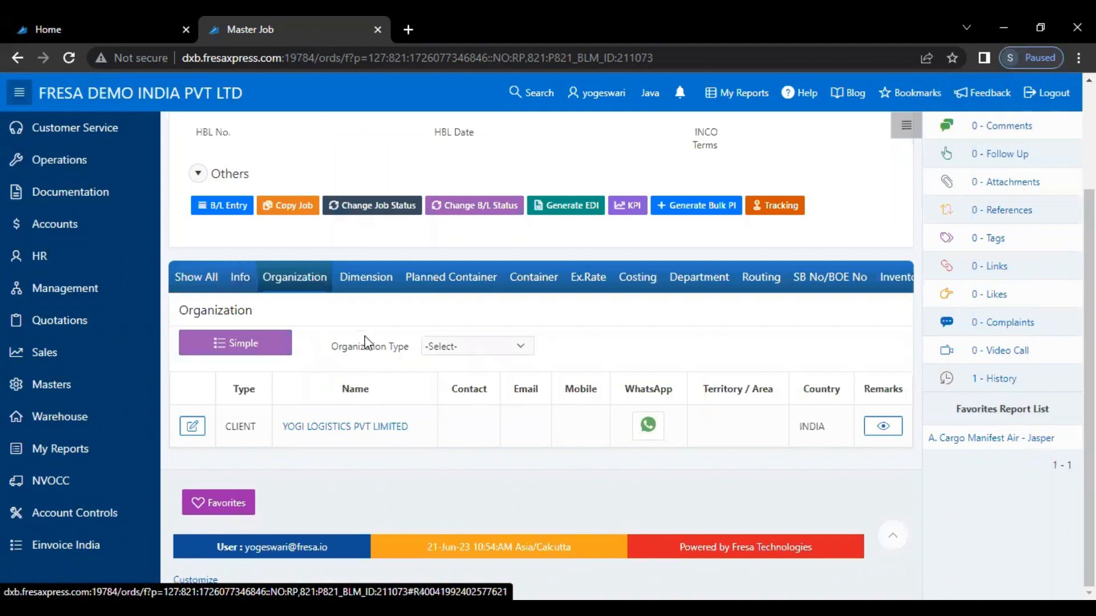
{"action": "left_click", "coordinate": [434, 349]}
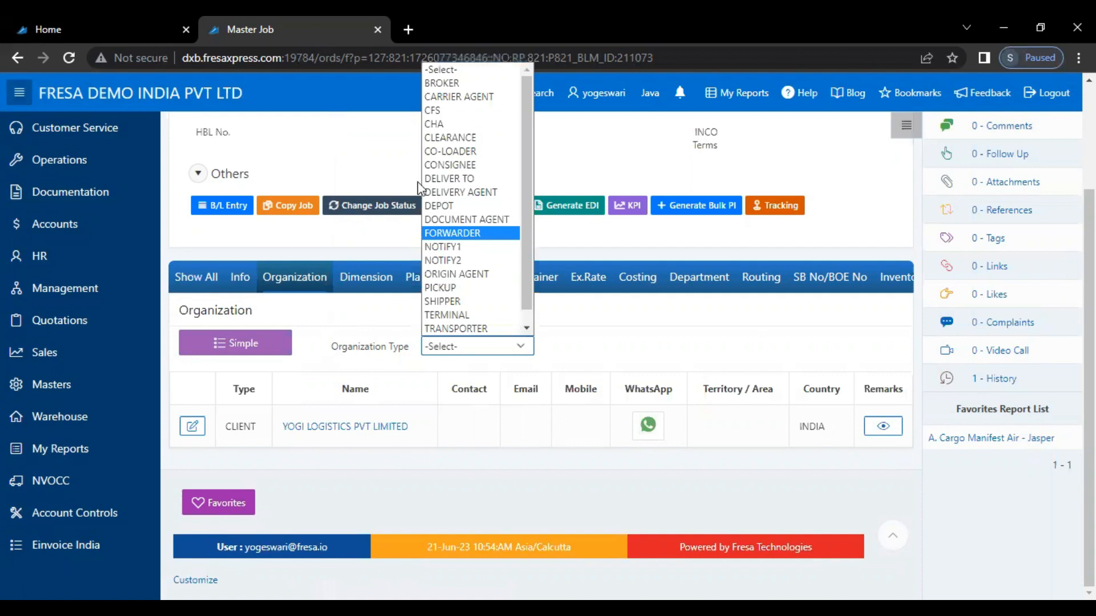
{"action": "left_click", "coordinate": [433, 206]}
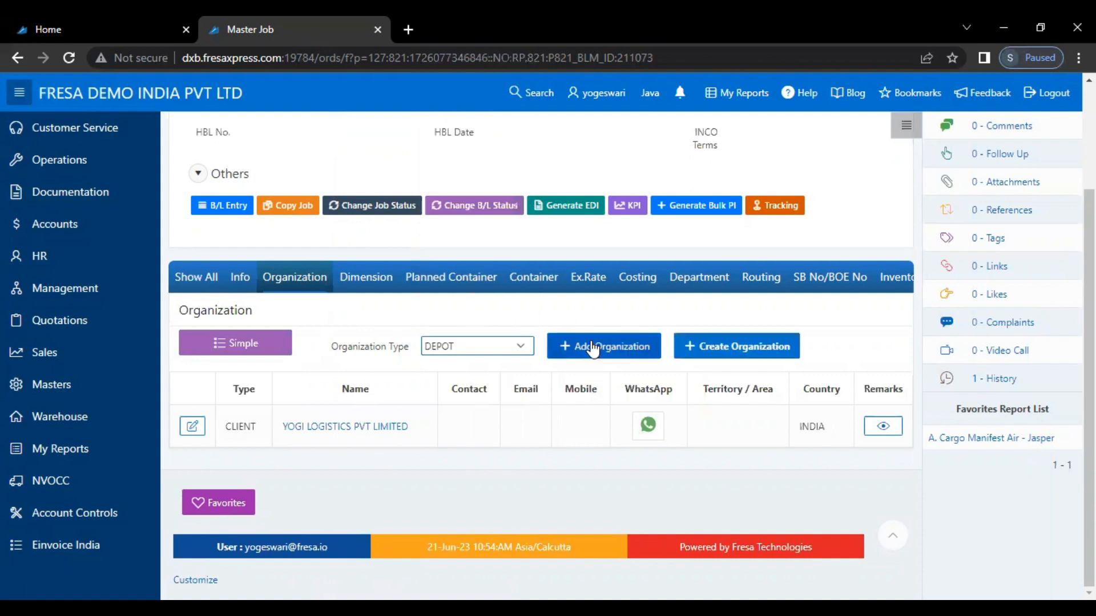
{"action": "left_click", "coordinate": [592, 342]}
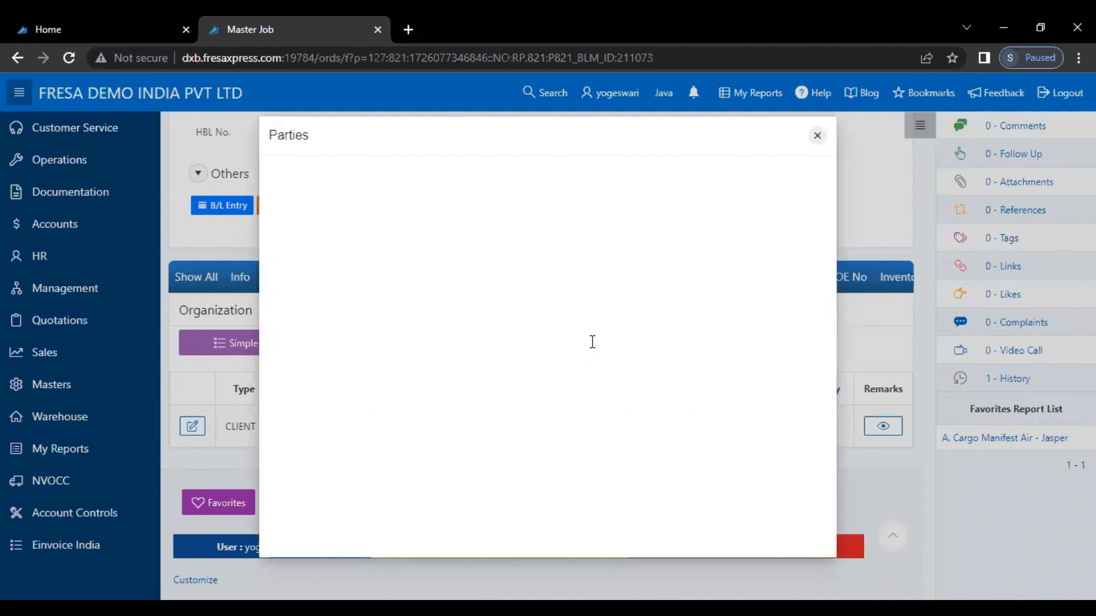
{"action": "left_click", "coordinate": [482, 179]}
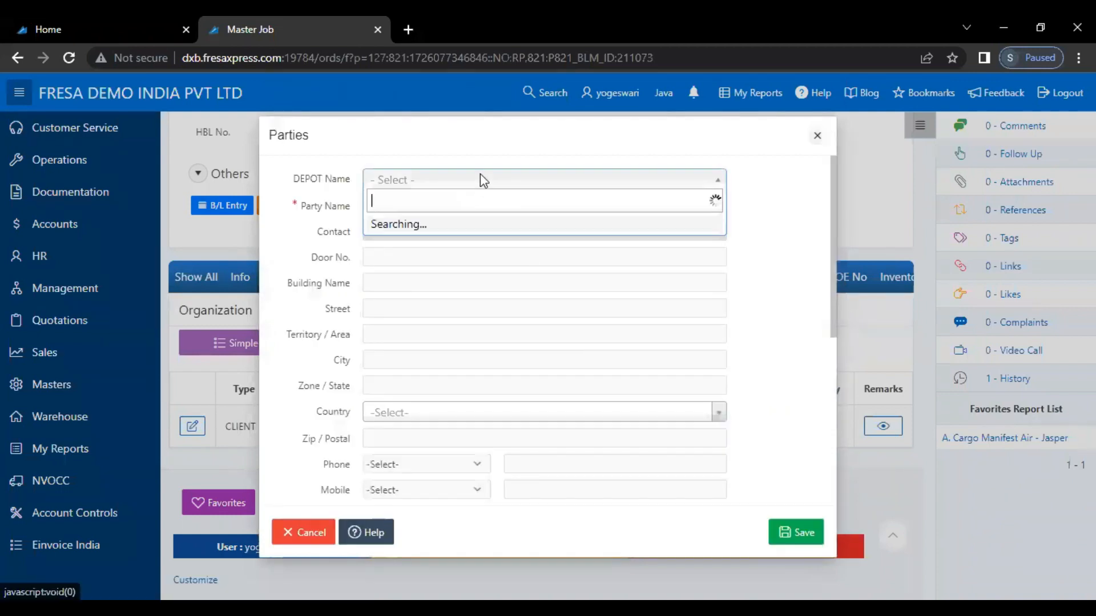
{"action": "left_click", "coordinate": [455, 313]}
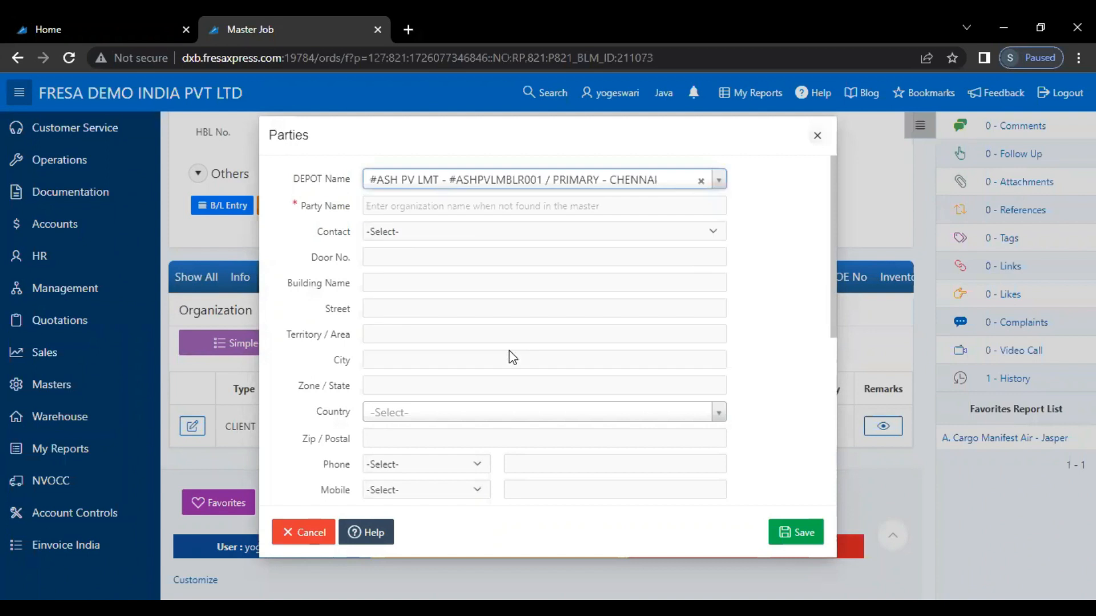
{"action": "left_click", "coordinate": [794, 545]}
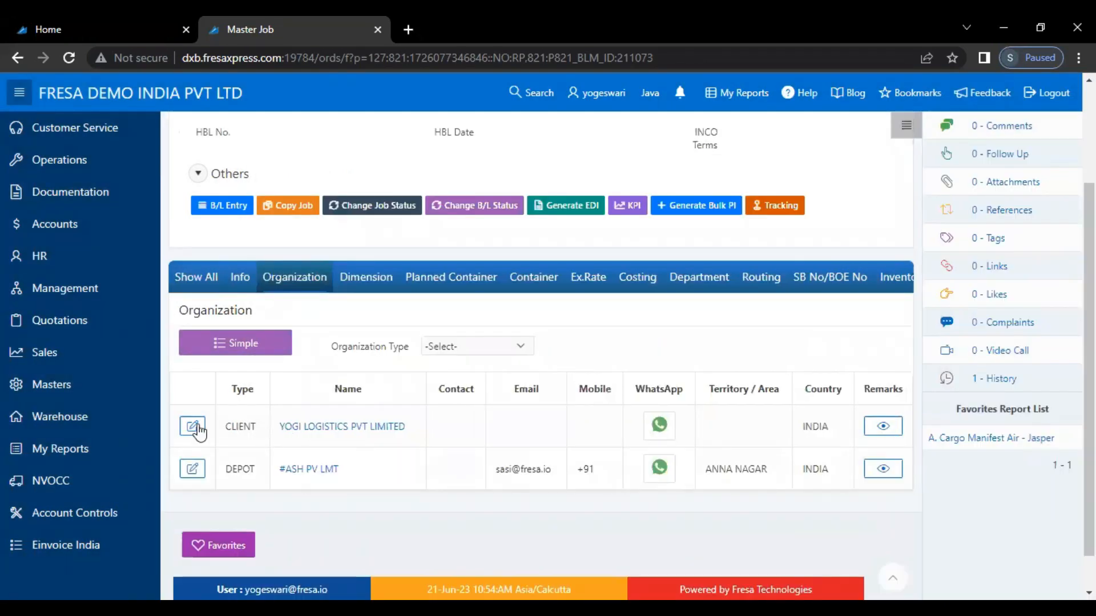
Mark the client organization YOGI LOGISTICS PVT LIMITED as Shipper too and save the changes.
{"action": "left_click", "coordinate": [193, 426]}
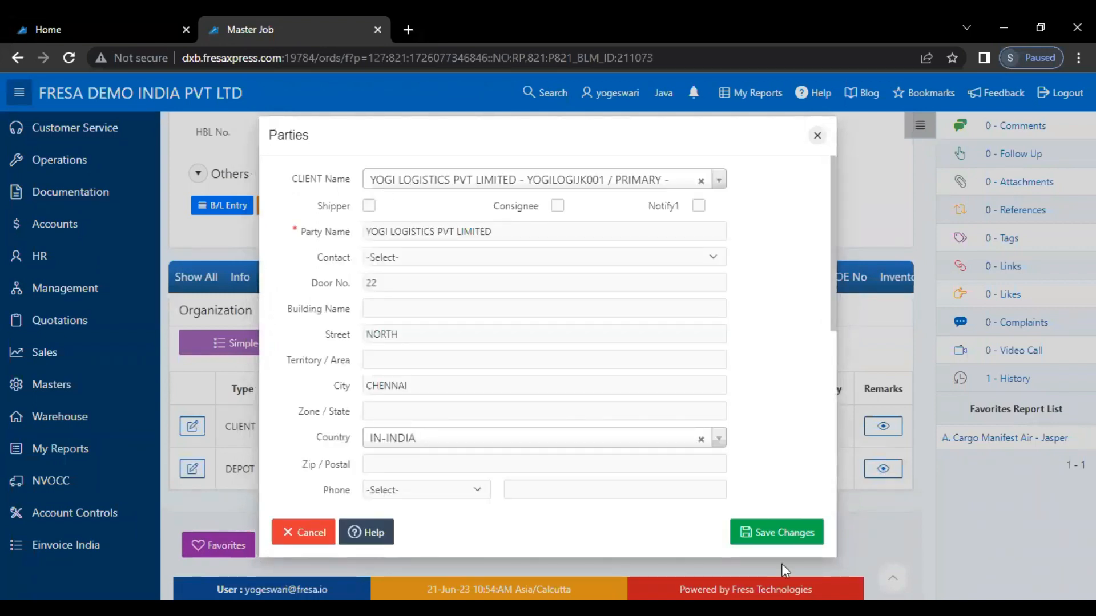
{"action": "left_click", "coordinate": [799, 532]}
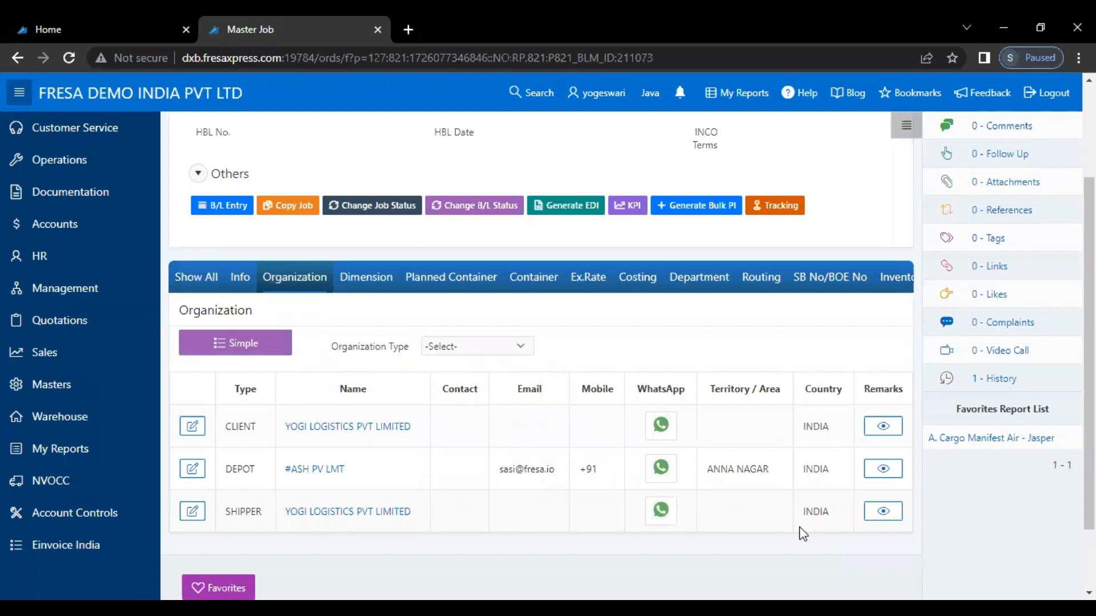
Edit the job info to set the vessel name to CAFE MAYOR and voyage number to 106, and save the changes.
{"action": "scroll", "coordinate": [803, 533], "scroll_direction": "up", "scroll_amount": 3}
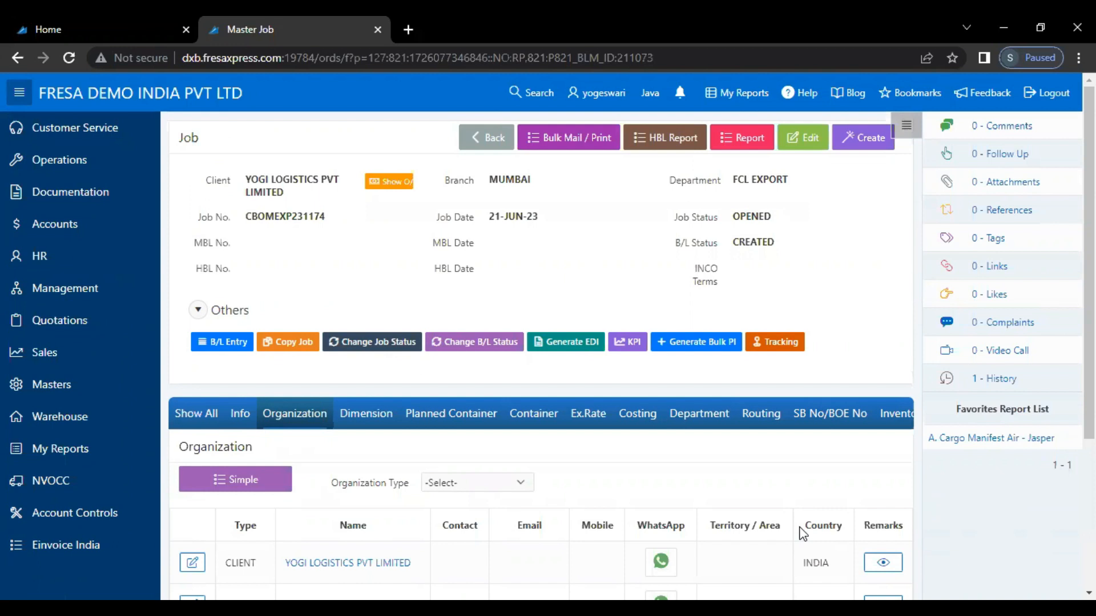
{"action": "left_click", "coordinate": [806, 130]}
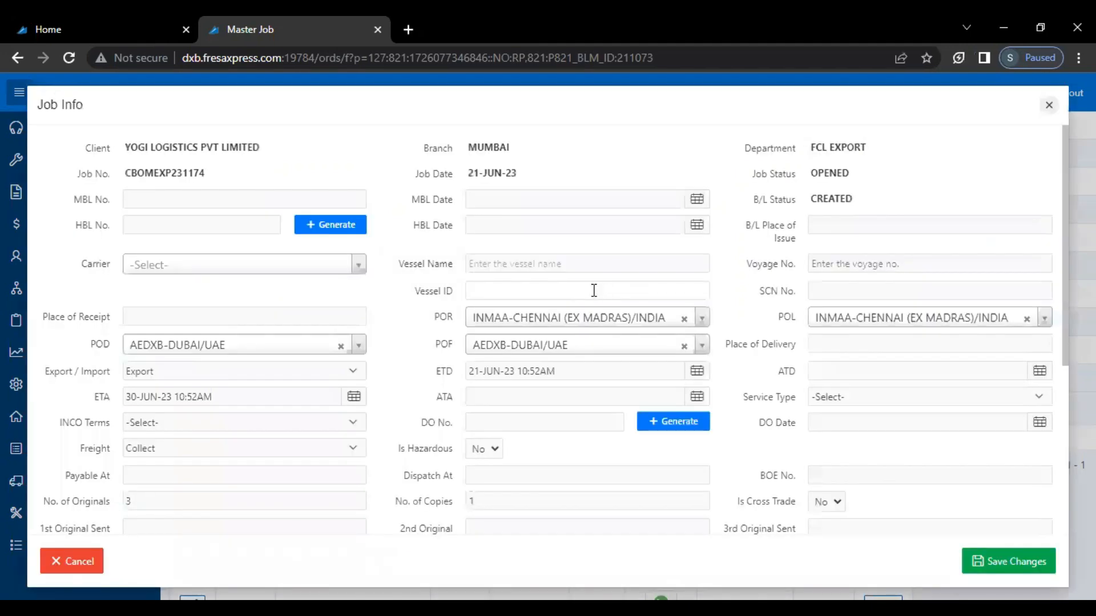
{"action": "left_click", "coordinate": [592, 261]}
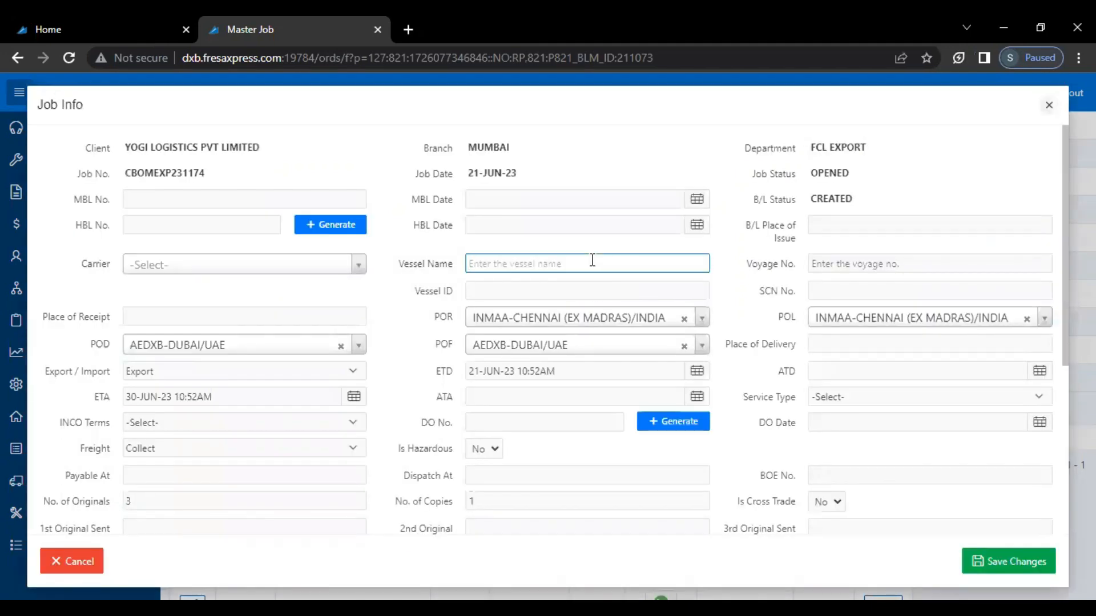
{"action": "type", "text": "CAFE MAYOR"}
{"action": "left_click", "coordinate": [832, 256]}
{"action": "type", "text": "106"}
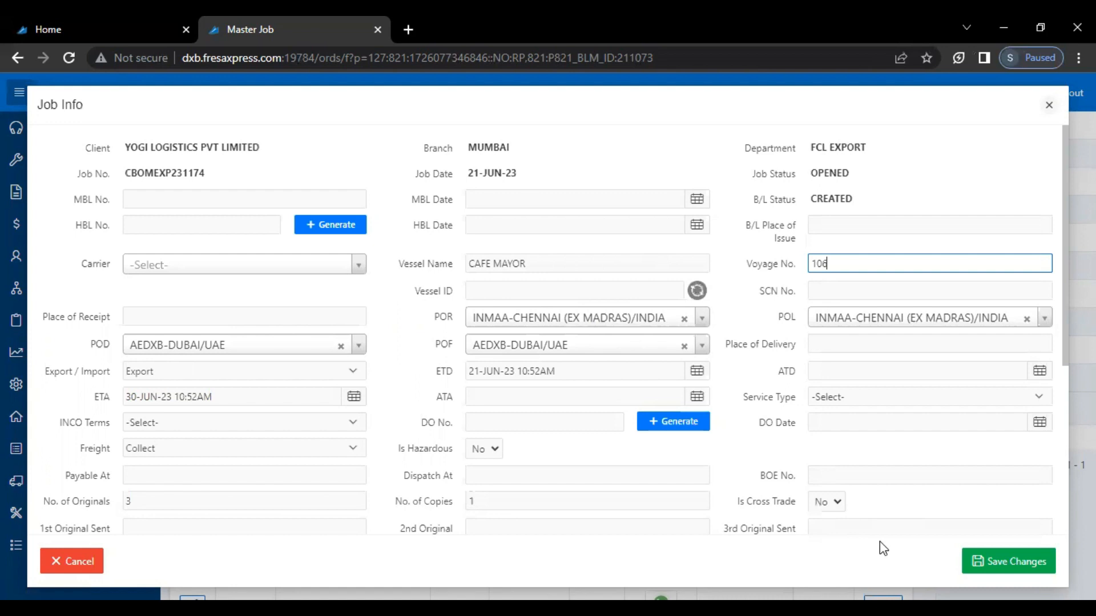
{"action": "left_click", "coordinate": [969, 559]}
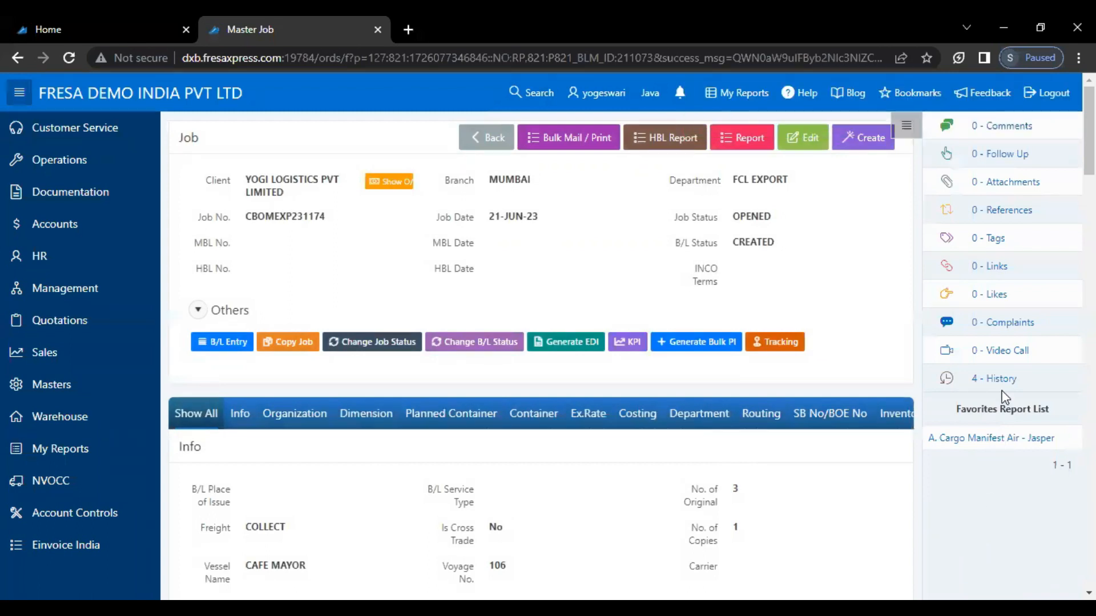
Add a client reference of type PO No, enter the purchase order number, and save it.
{"action": "left_click", "coordinate": [982, 210]}
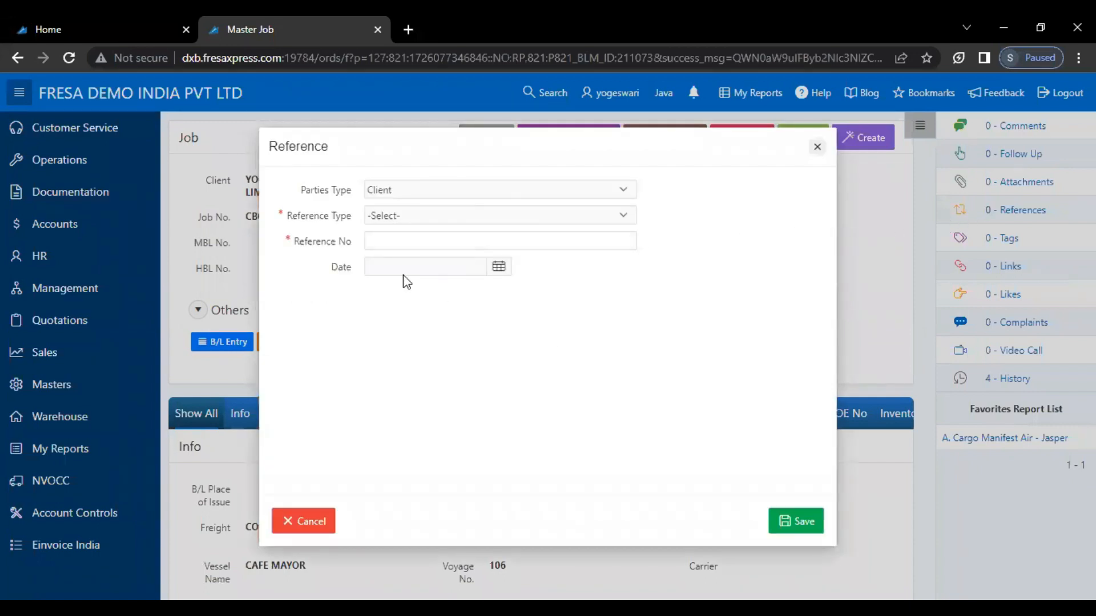
{"action": "left_click", "coordinate": [382, 219]}
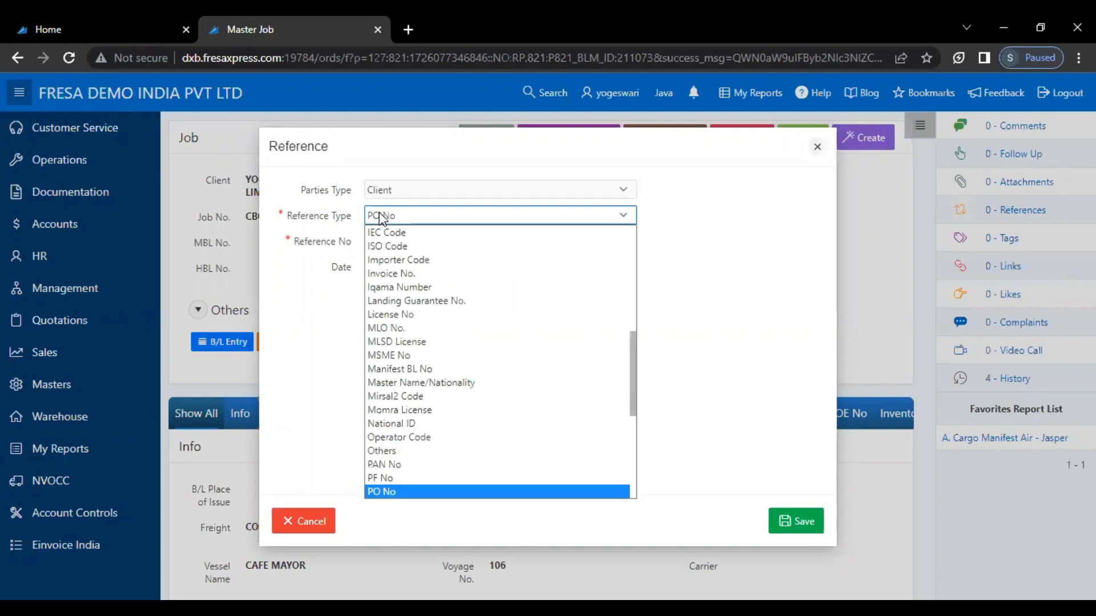
{"action": "left_click", "coordinate": [382, 492]}
{"action": "left_click", "coordinate": [401, 242]}
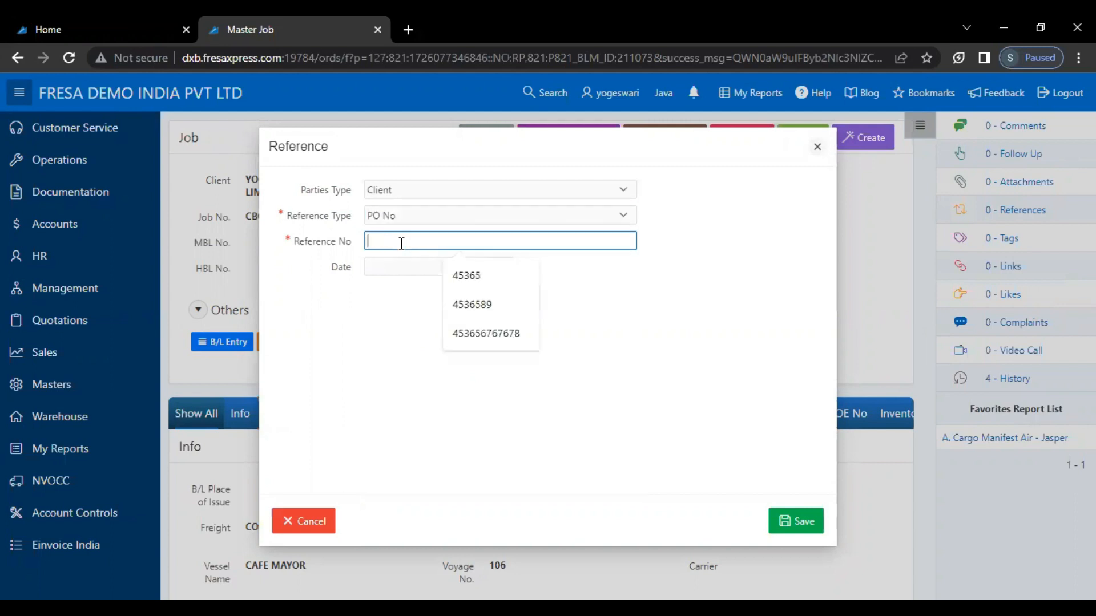
{"action": "type", "text": "876434"}
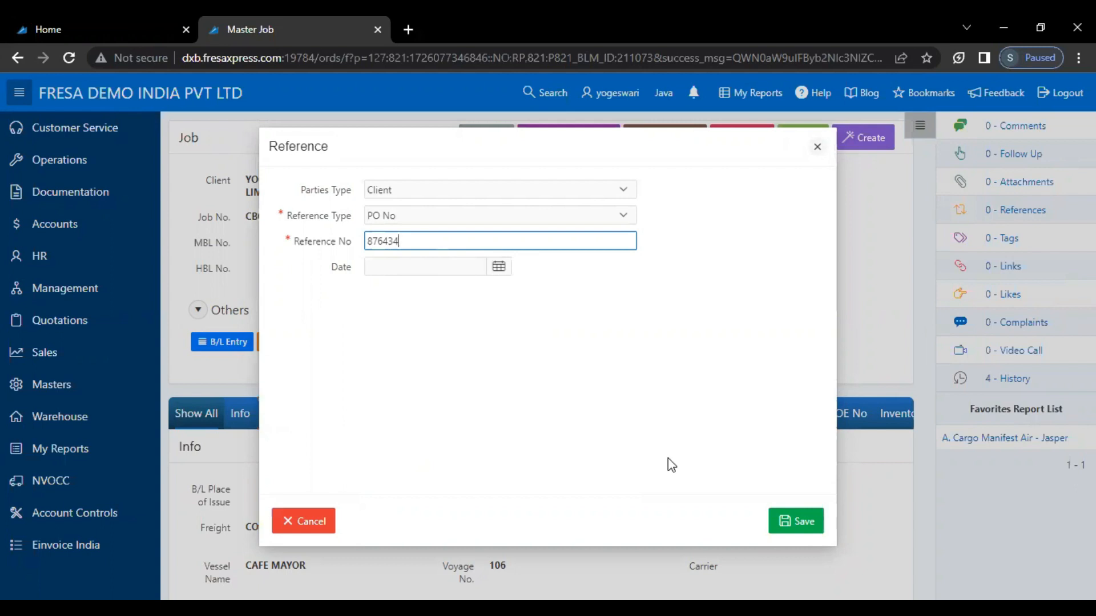
{"action": "left_click", "coordinate": [777, 529]}
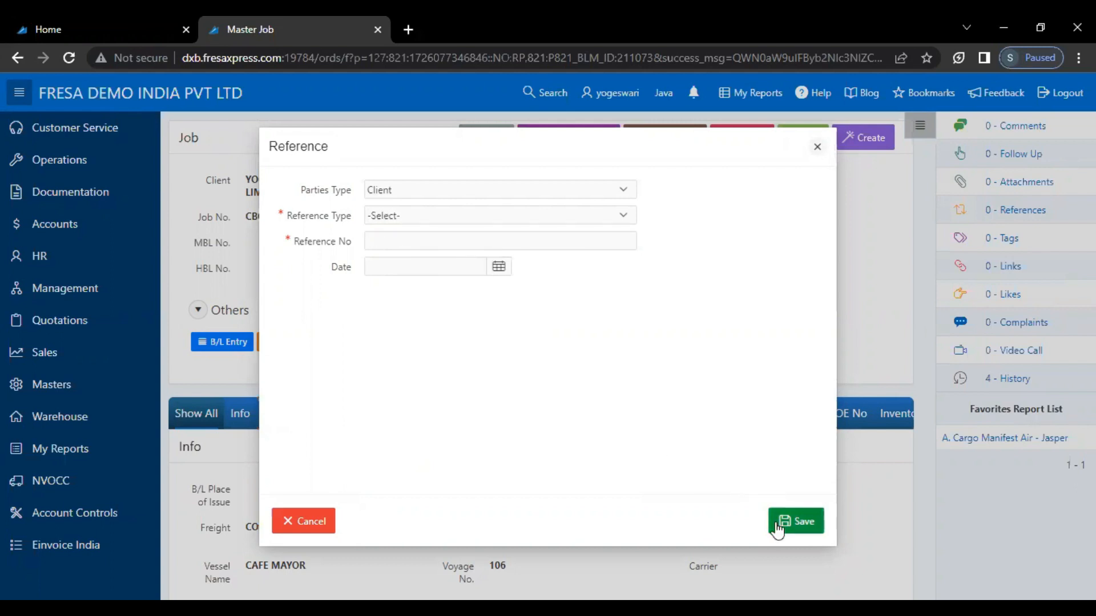
Close the blank reference form and open the Export Container Movement page of the Operations module in a new browser tab.
{"action": "left_click", "coordinate": [817, 146]}
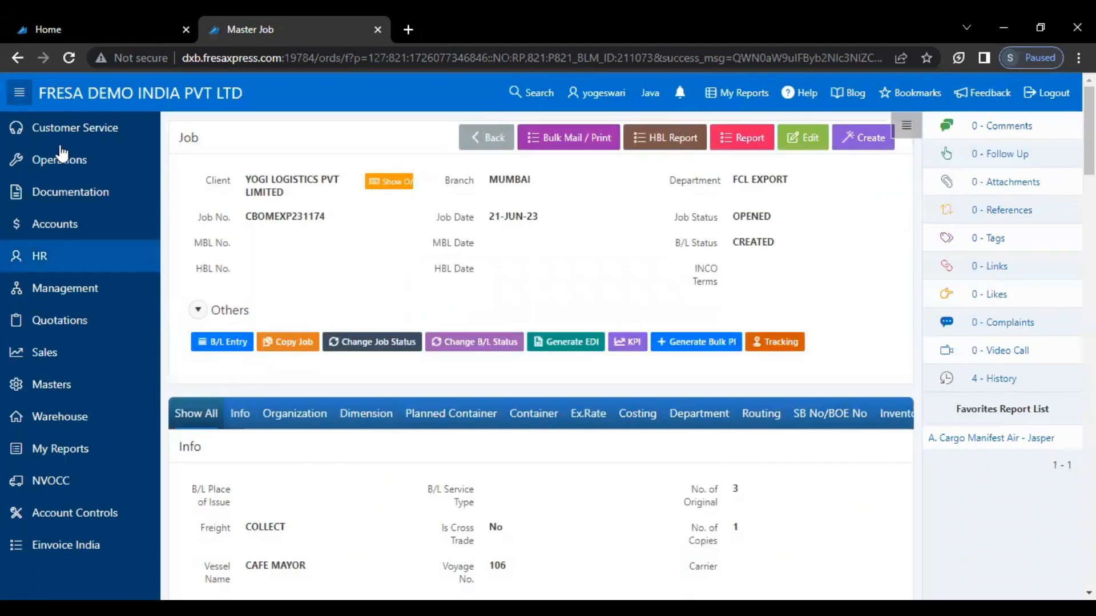
{"action": "right_click", "coordinate": [60, 162]}
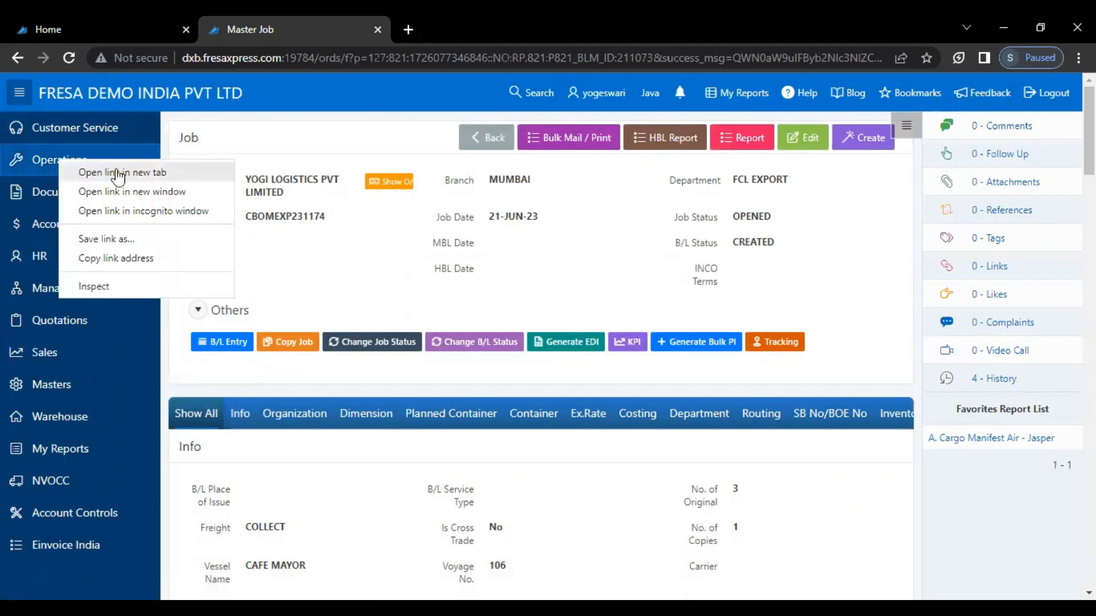
{"action": "left_click", "coordinate": [117, 171]}
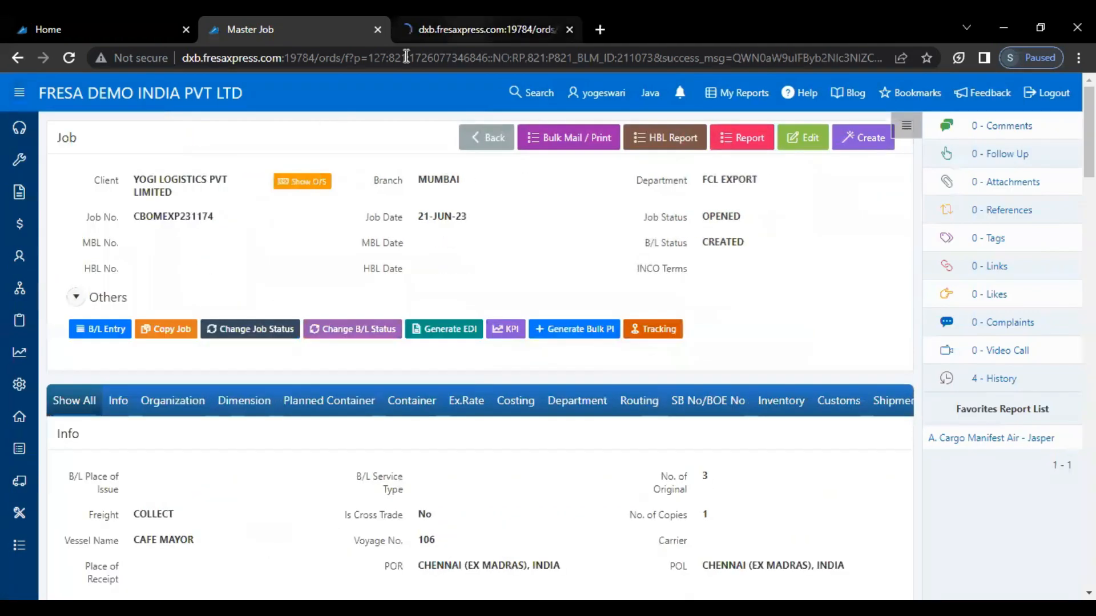
{"action": "left_click", "coordinate": [406, 29]}
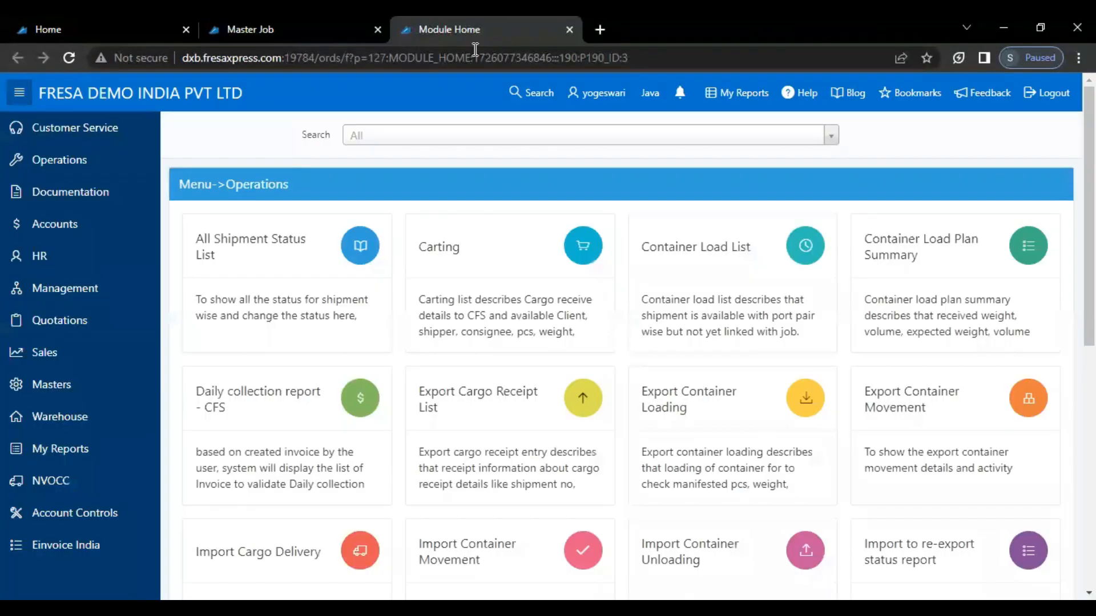
{"action": "left_click", "coordinate": [895, 434]}
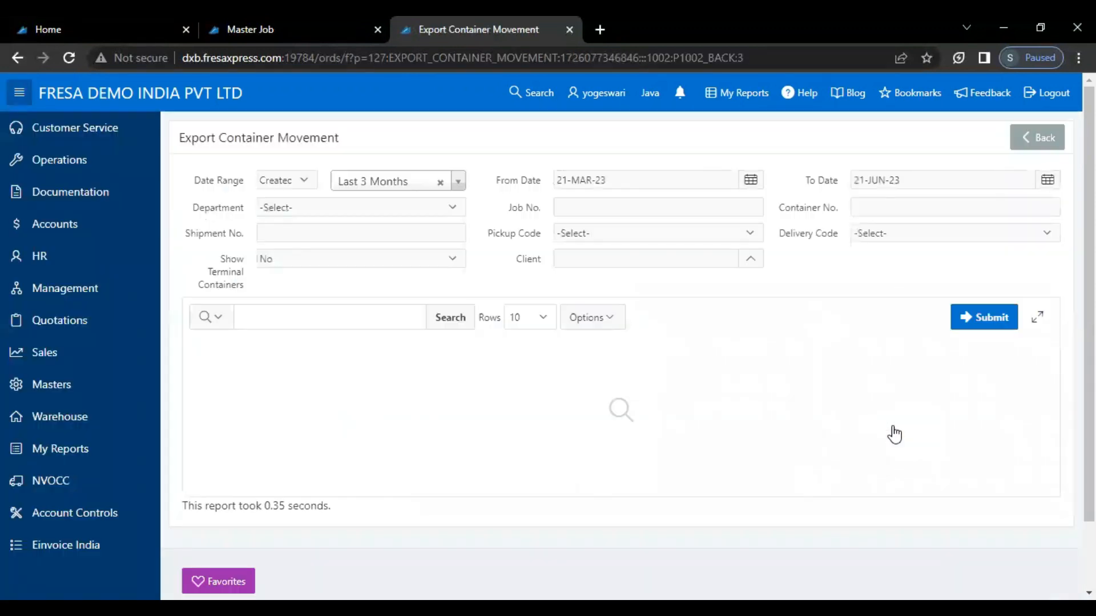
Filter the export container movements by job number CBOMEXP231174.
{"action": "left_click", "coordinate": [617, 210]}
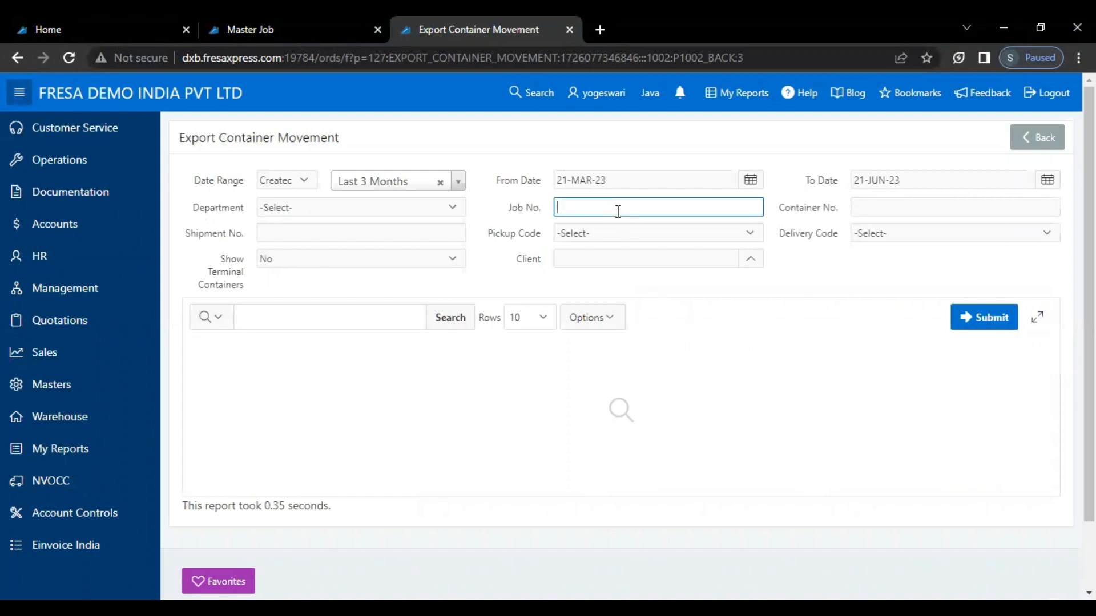
{"action": "type", "text": "CBOMEXP231174"}
{"action": "left_click", "coordinate": [978, 324]}
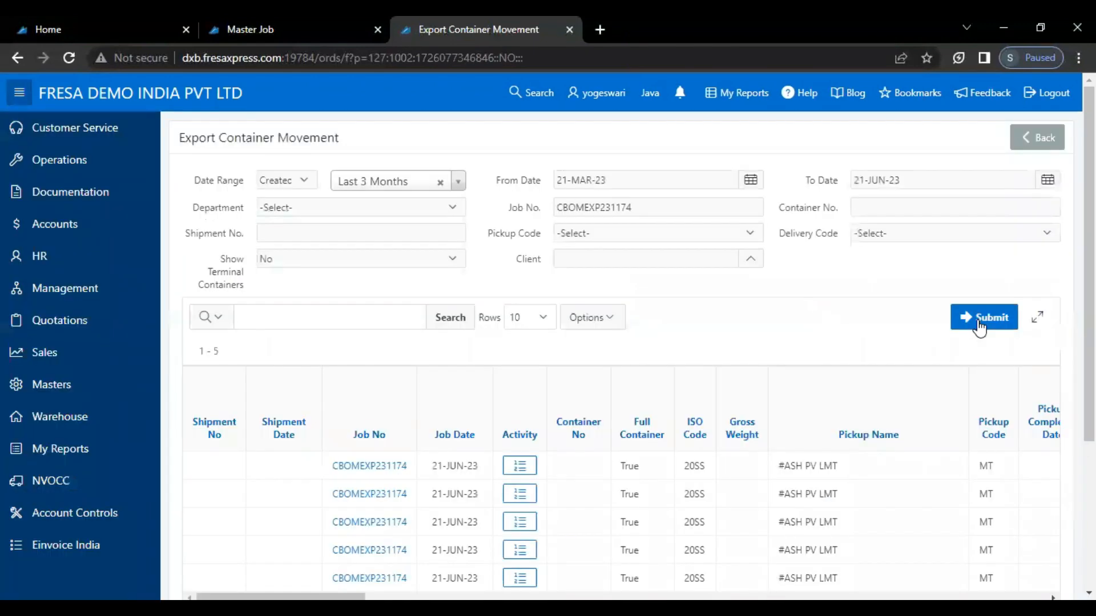
{"action": "scroll", "coordinate": [708, 396], "scroll_direction": "down", "scroll_amount": 3}
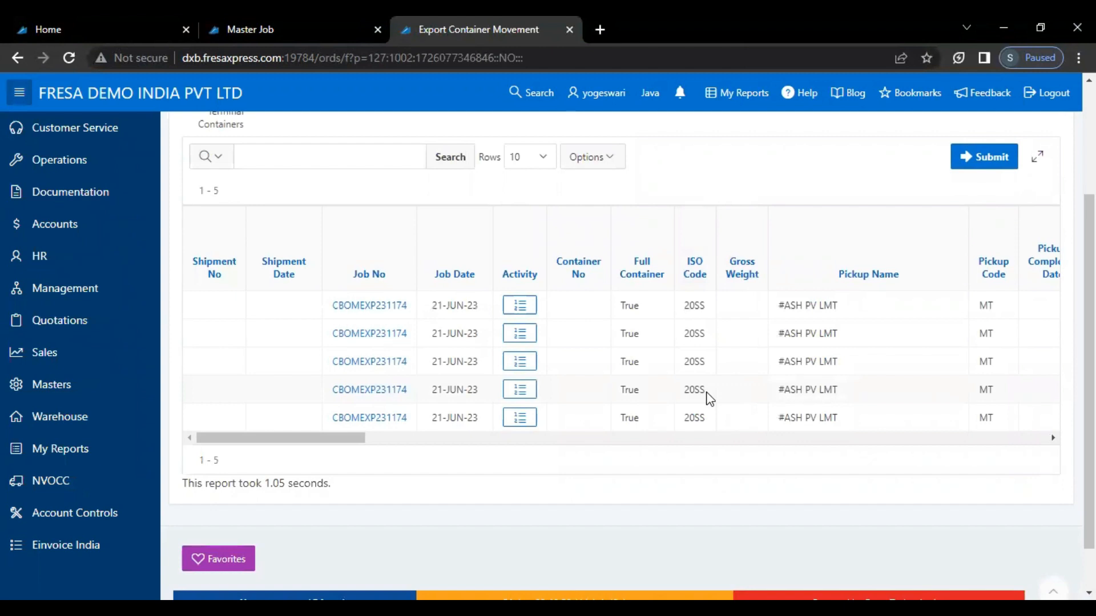
In the first listed container's movement record, enter container number ABCD4553276, seal number 1765 and a gross weight of 2400 KGS.
{"action": "left_click", "coordinate": [532, 310]}
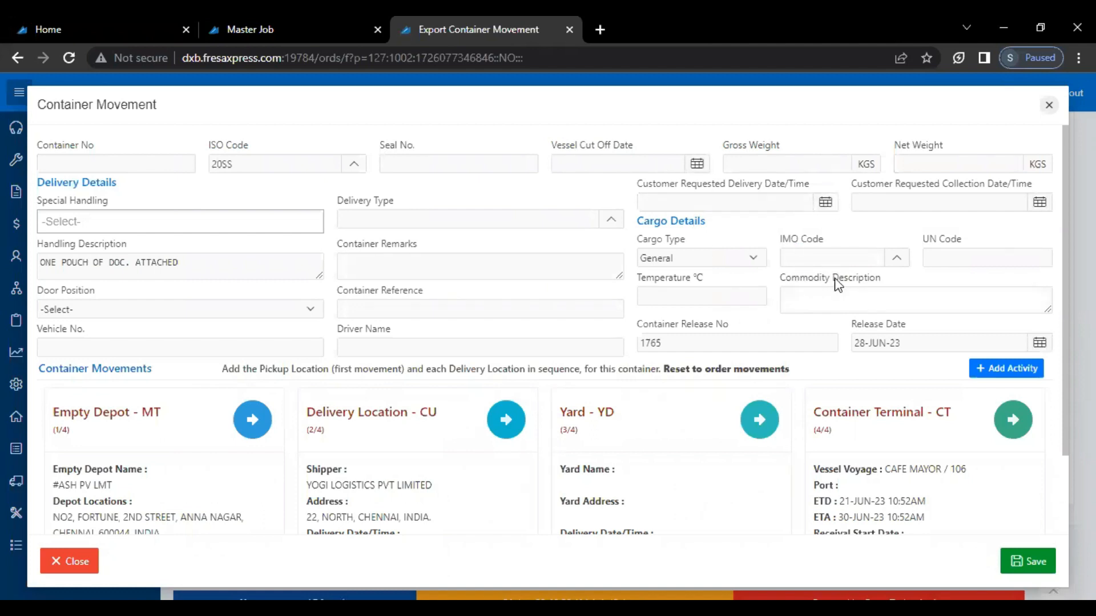
{"action": "left_click", "coordinate": [188, 168]}
{"action": "type", "text": "ABCD4553276"}
{"action": "left_click", "coordinate": [401, 164]}
{"action": "type", "text": "1765"}
{"action": "left_click", "coordinate": [772, 164]}
{"action": "type", "text": "2400"}
Enter the container remarks HANDLE CAREFULLY and the commodity description STEEL PIPE, and save the container movement.
{"action": "left_click", "coordinate": [420, 272]}
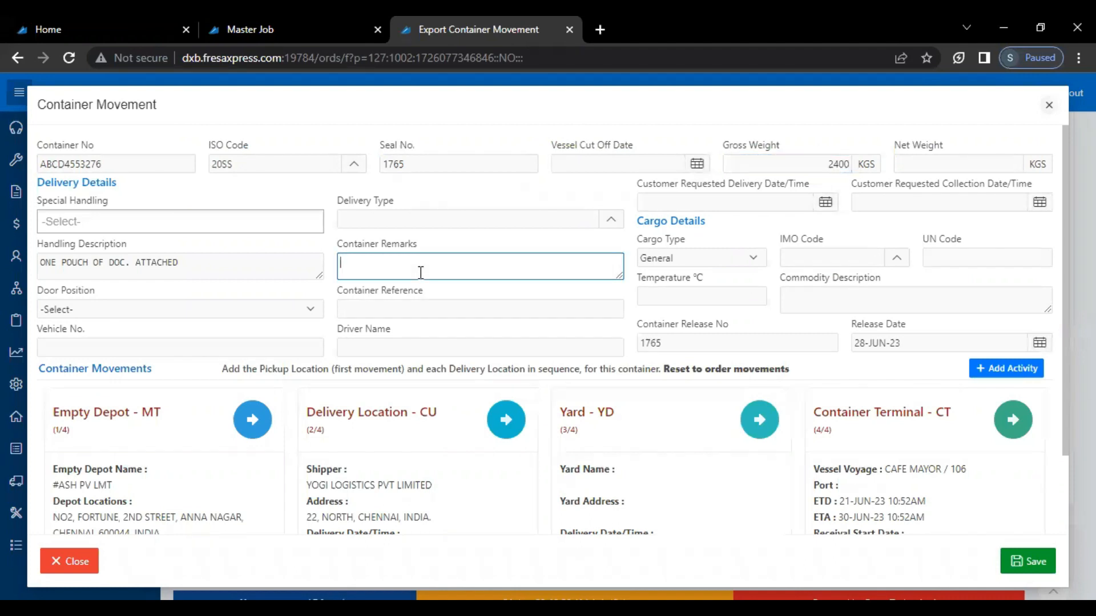
{"action": "type", "text": "HANDLE CAREFULLY"}
{"action": "left_click", "coordinate": [823, 289]}
{"action": "type", "text": "STEEL PIPE"}
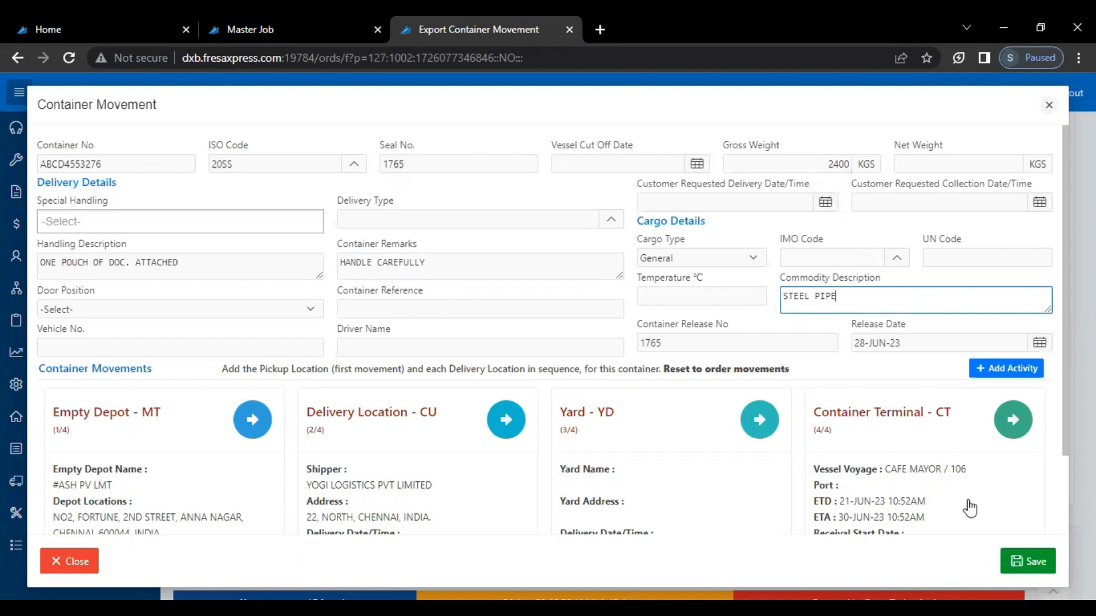
{"action": "left_click", "coordinate": [1009, 572]}
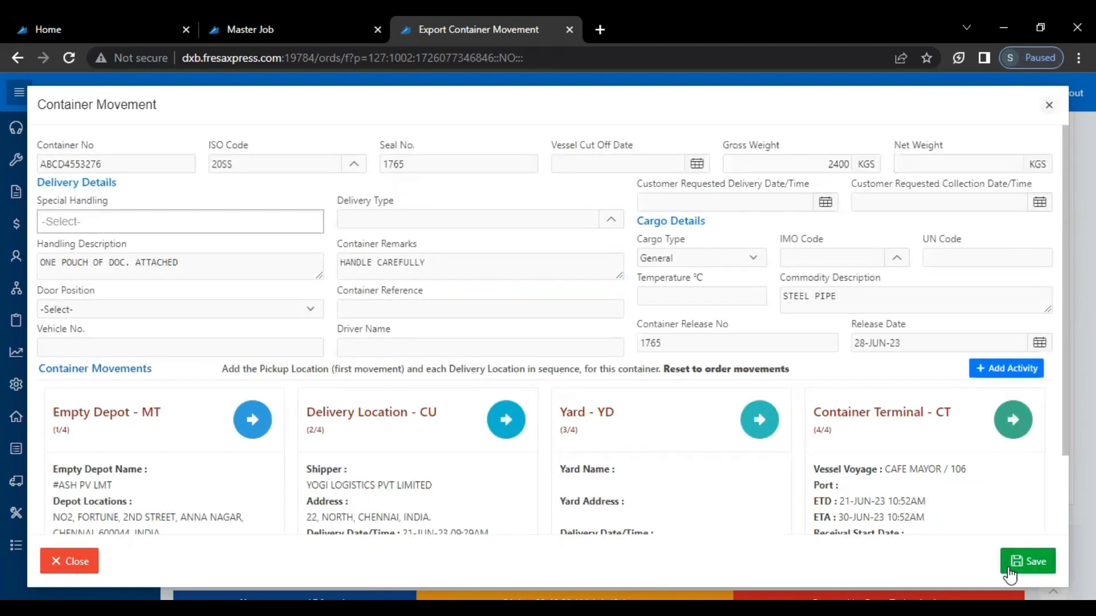
Edit the Empty Depot activity, selecting YOGI LOGISTICS PVT LIMITED as shipper of the next activity, and save it.
{"action": "left_click", "coordinate": [170, 490]}
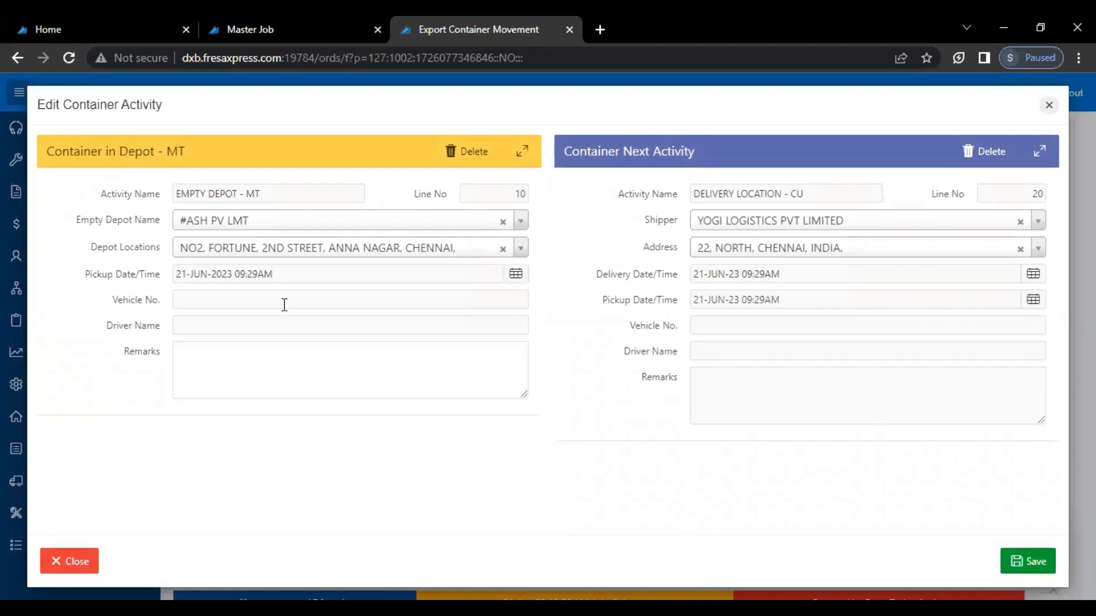
{"action": "left_click", "coordinate": [274, 282]}
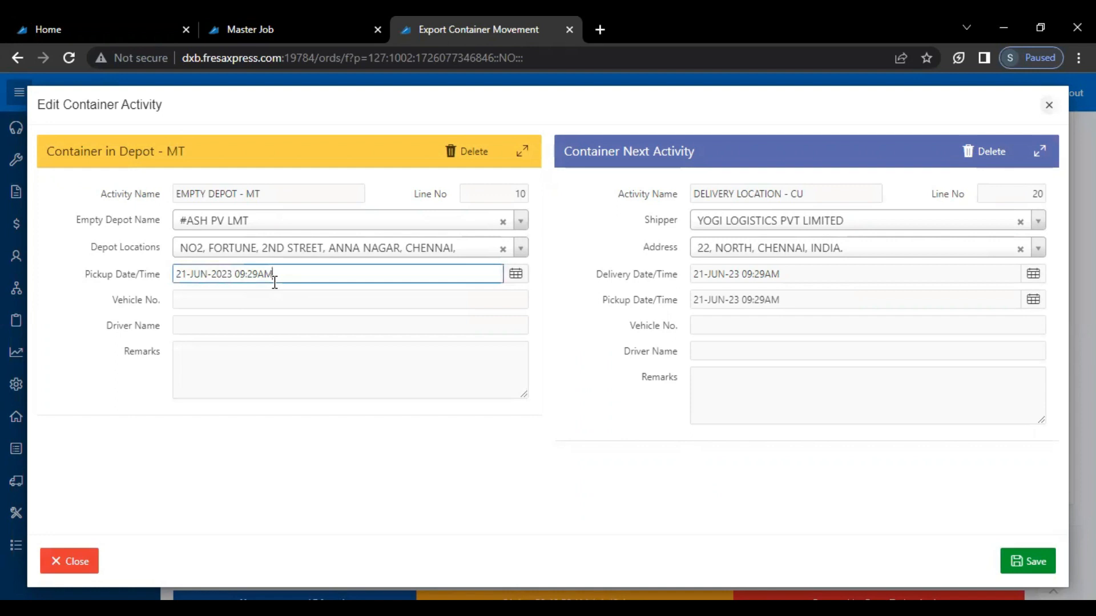
{"action": "left_click", "coordinate": [751, 227]}
{"action": "type", "text": "YOGI"}
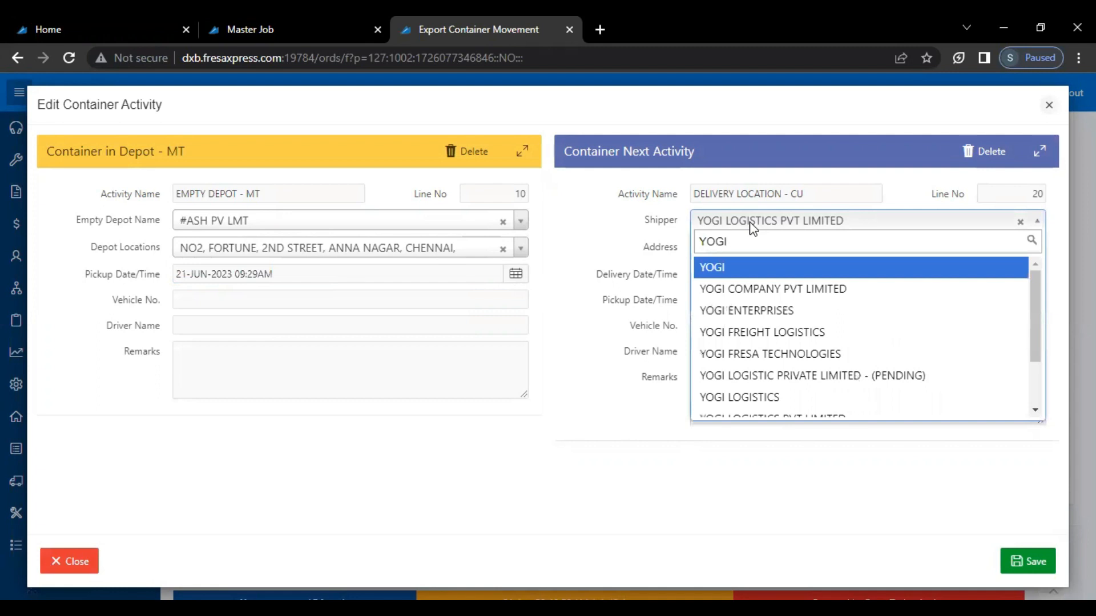
{"action": "type", "text": " LO"}
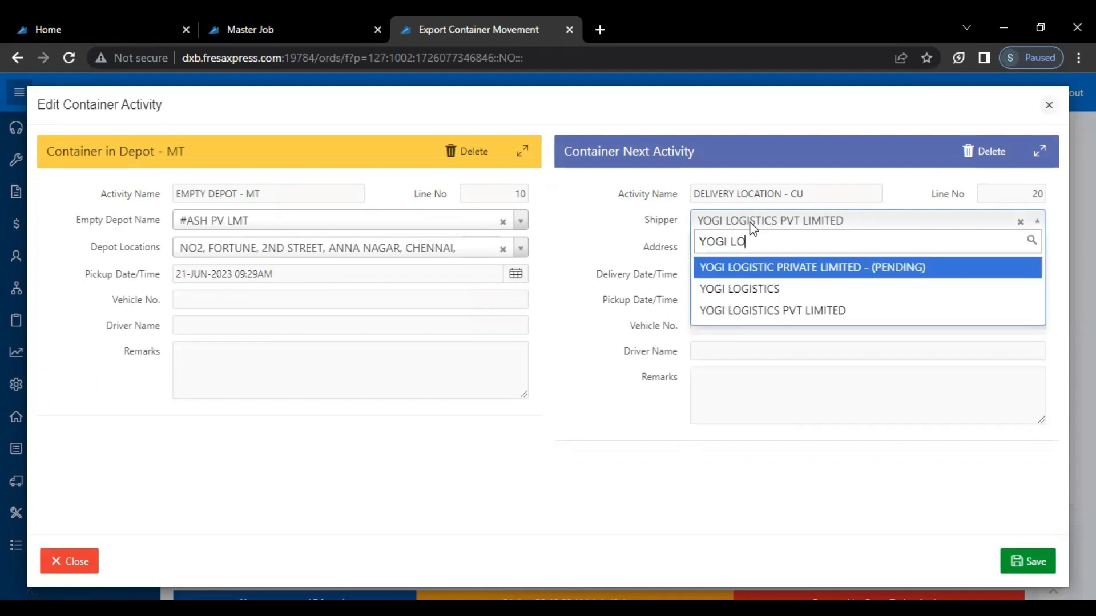
{"action": "left_click", "coordinate": [755, 313]}
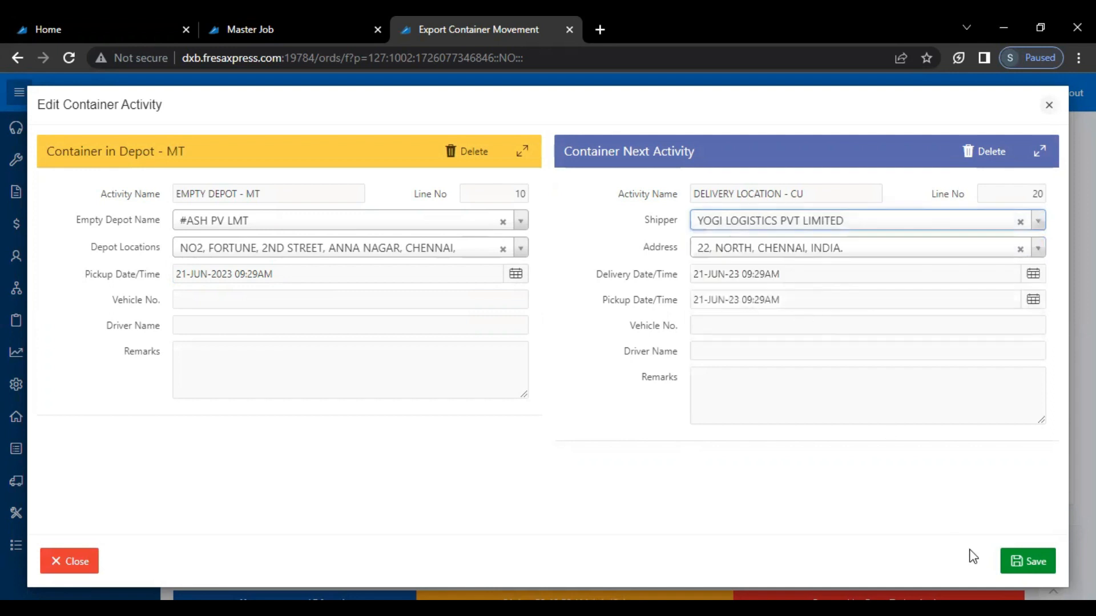
{"action": "left_click", "coordinate": [1024, 562]}
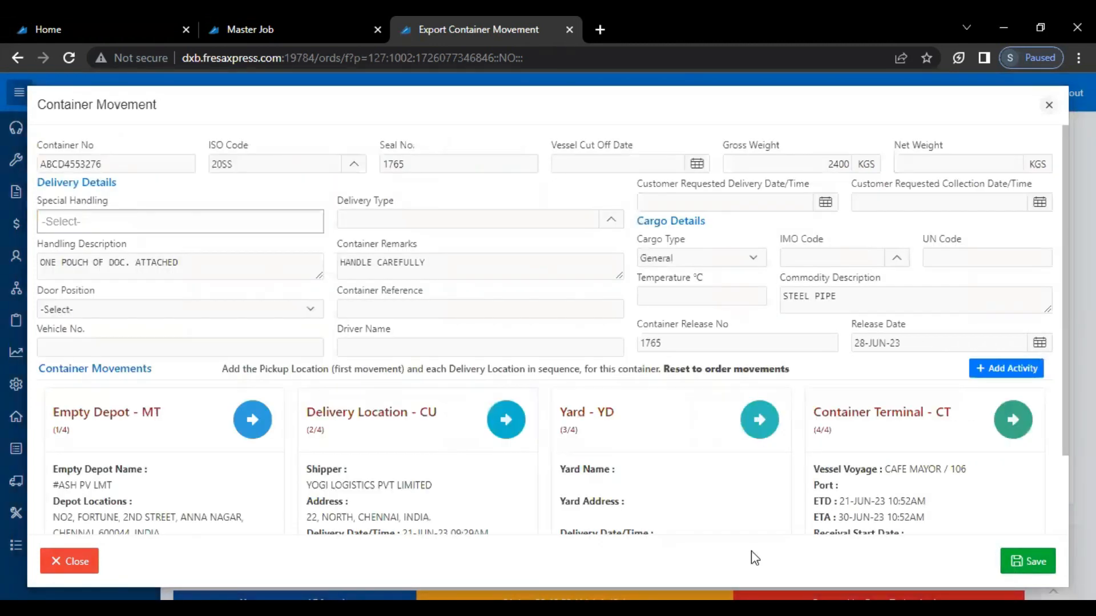
Edit the Delivery Location activity to set #ASH PV LMT as the next activity's yard name, save it, and close the container movement.
{"action": "left_click", "coordinate": [430, 500]}
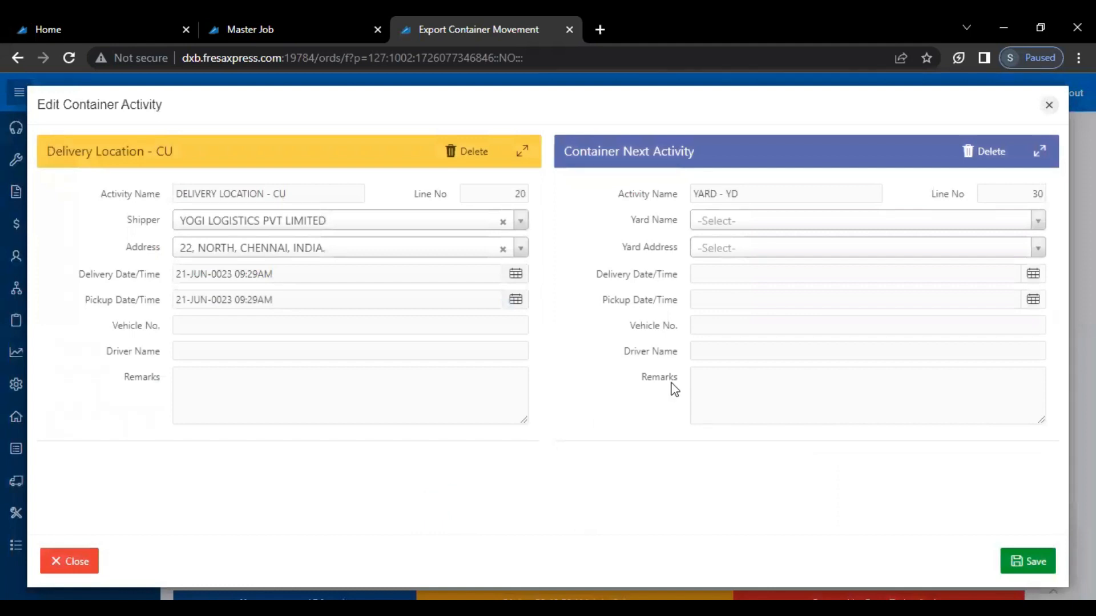
{"action": "left_click", "coordinate": [760, 229]}
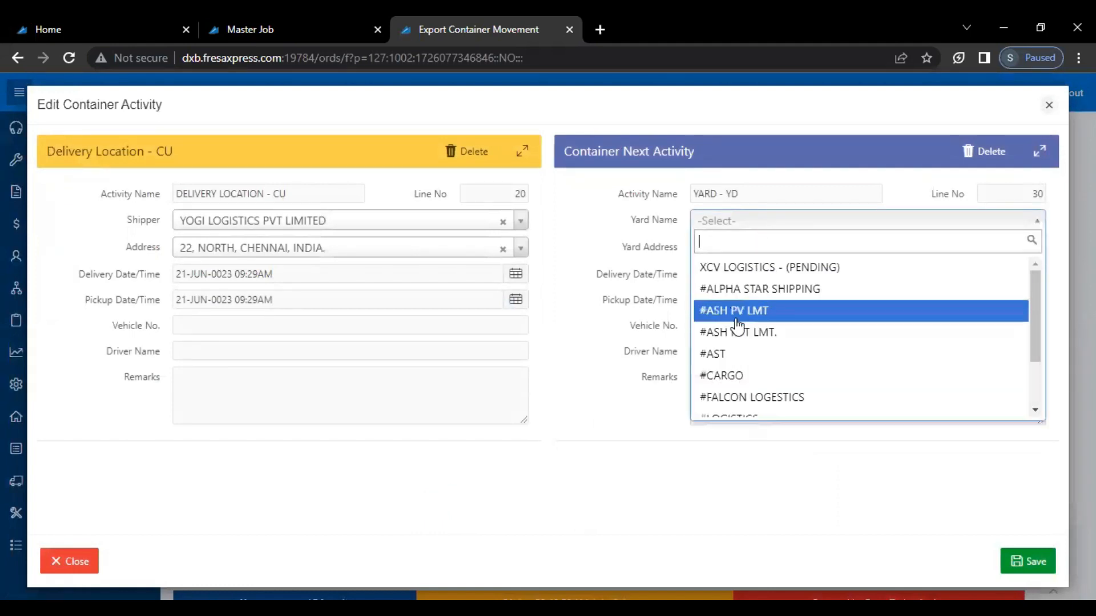
{"action": "left_click", "coordinate": [737, 318]}
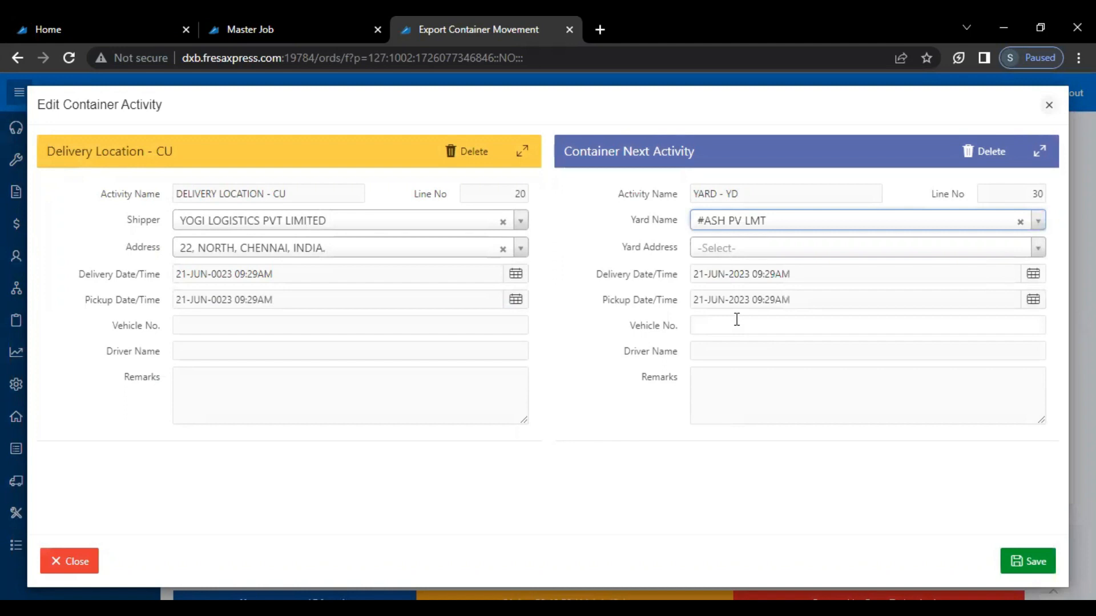
{"action": "left_click", "coordinate": [1027, 564]}
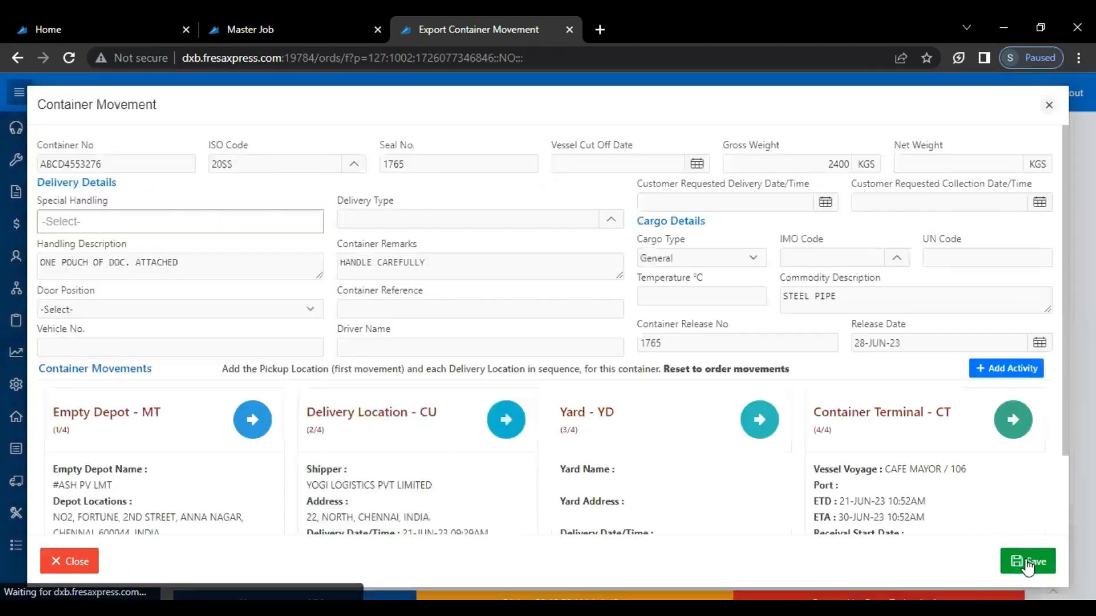
{"action": "left_click", "coordinate": [1045, 108]}
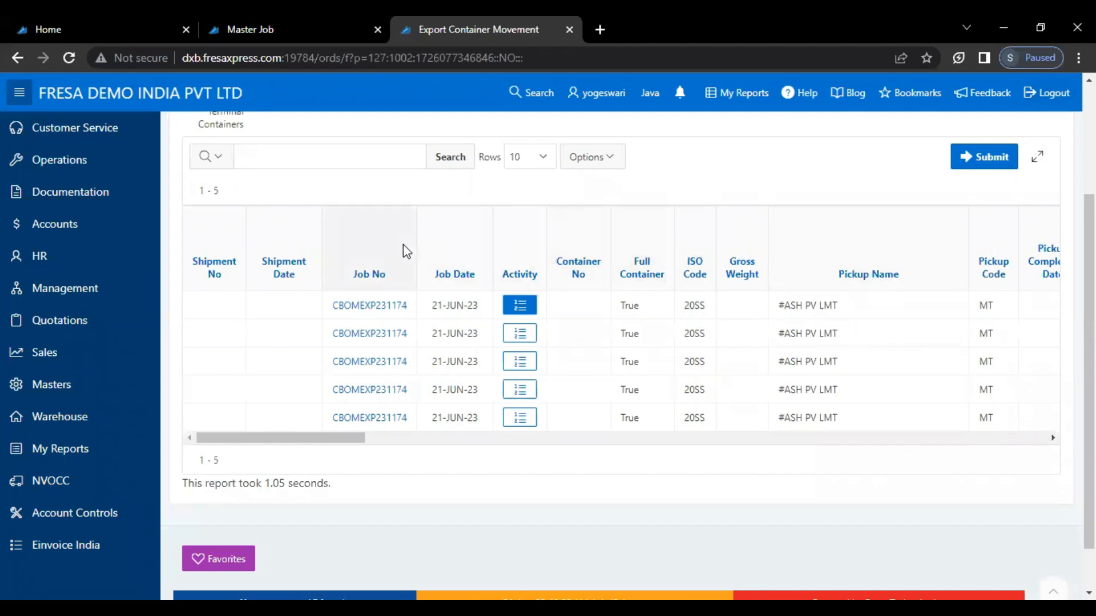
Set the container movement list to show terminal containers and refresh the results.
{"action": "scroll", "coordinate": [278, 207], "scroll_direction": "up", "scroll_amount": 3}
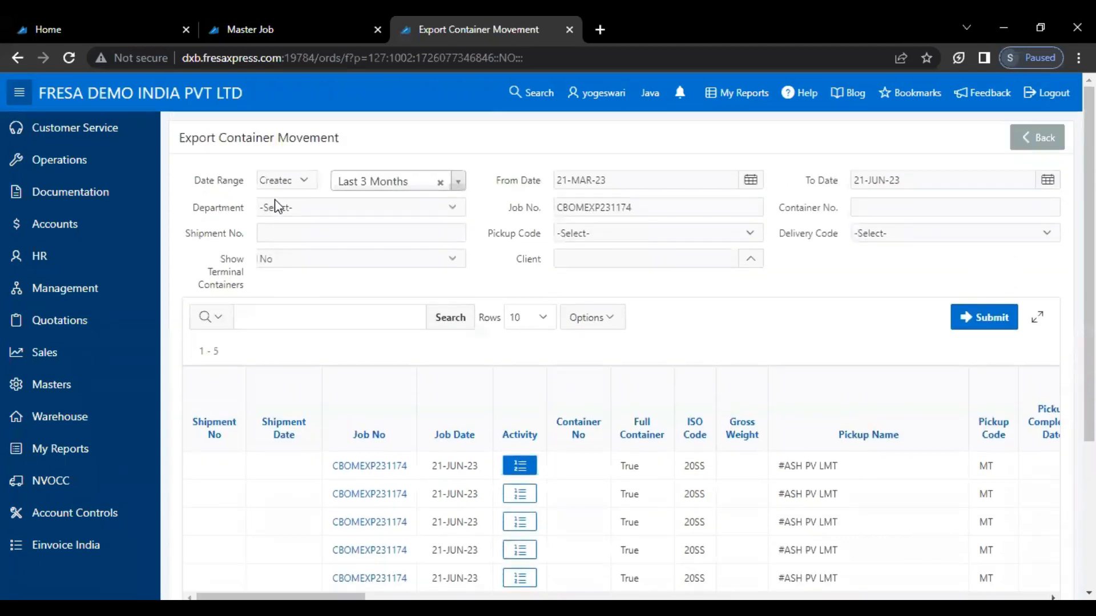
{"action": "left_click", "coordinate": [283, 258]}
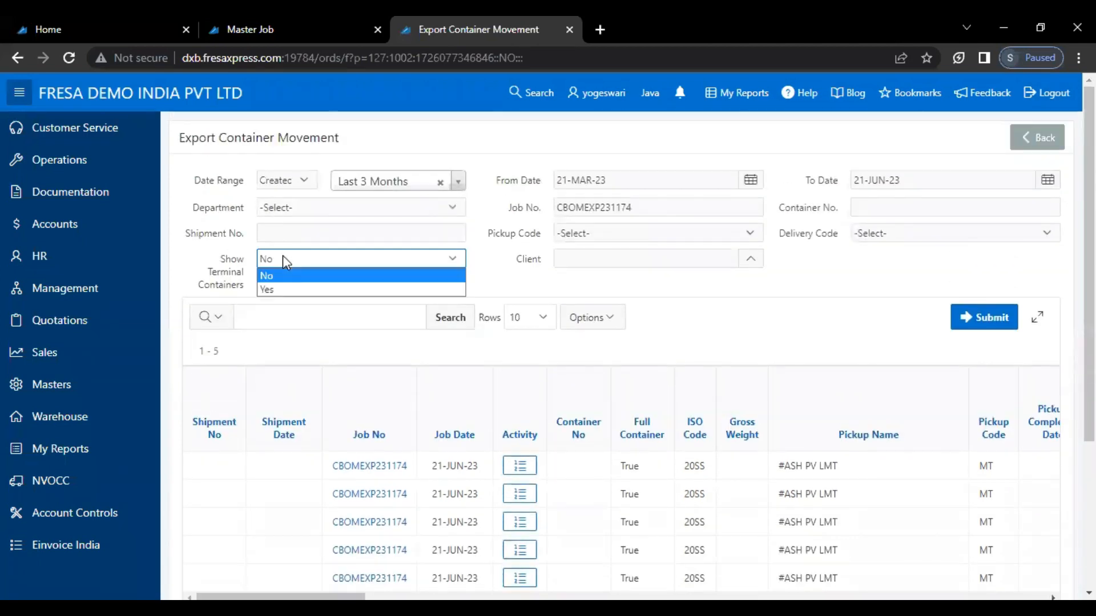
{"action": "left_click", "coordinate": [282, 290]}
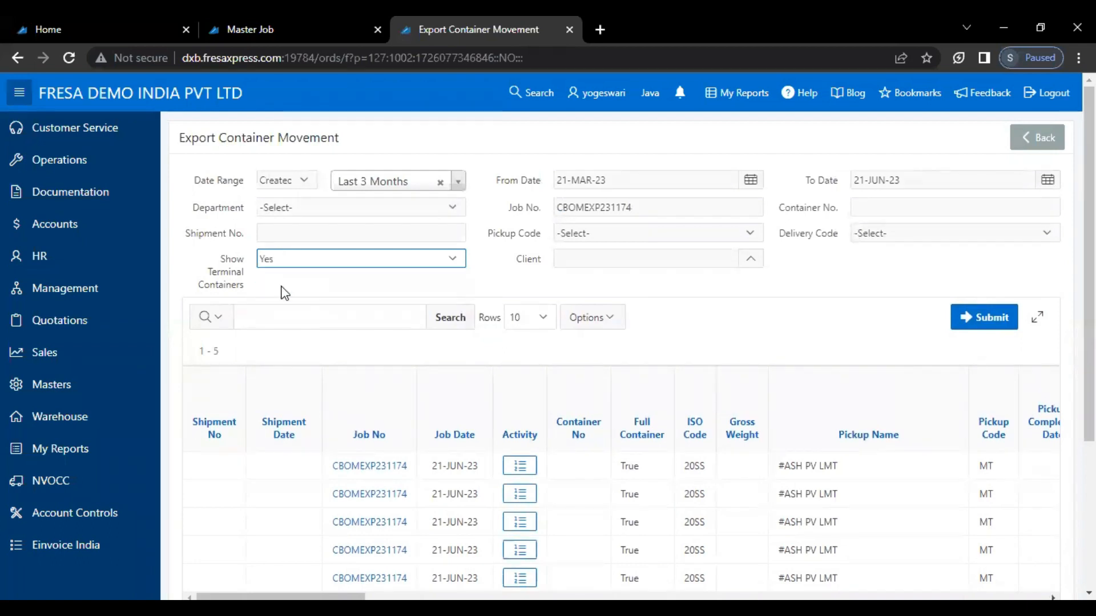
{"action": "left_click", "coordinate": [963, 329]}
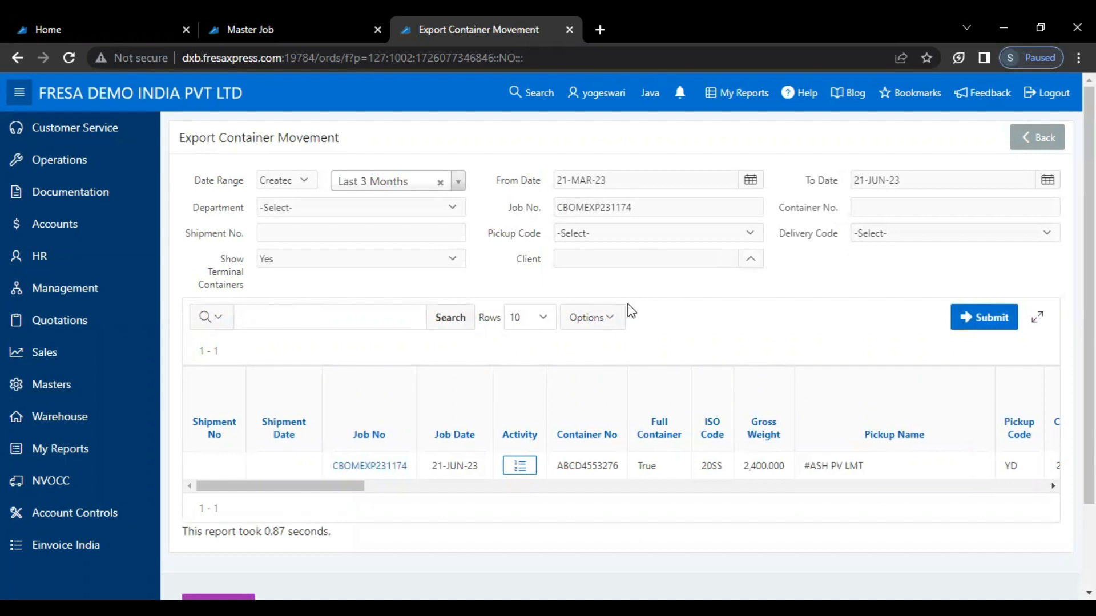
Filter the container movement list by pickup code YD - Yard.
{"action": "left_click", "coordinate": [624, 240]}
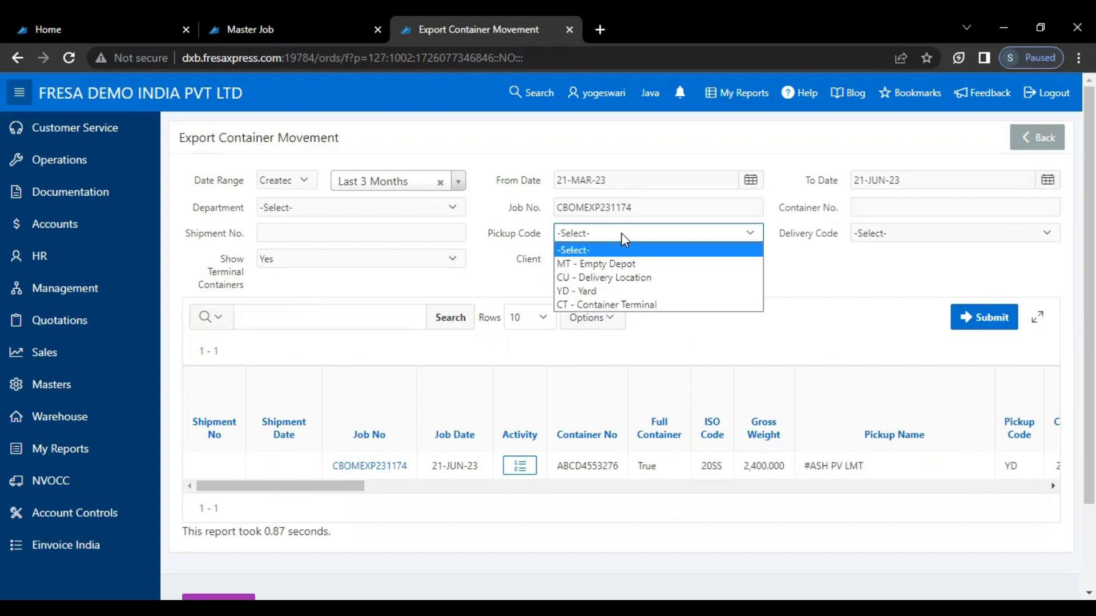
{"action": "left_click", "coordinate": [611, 292]}
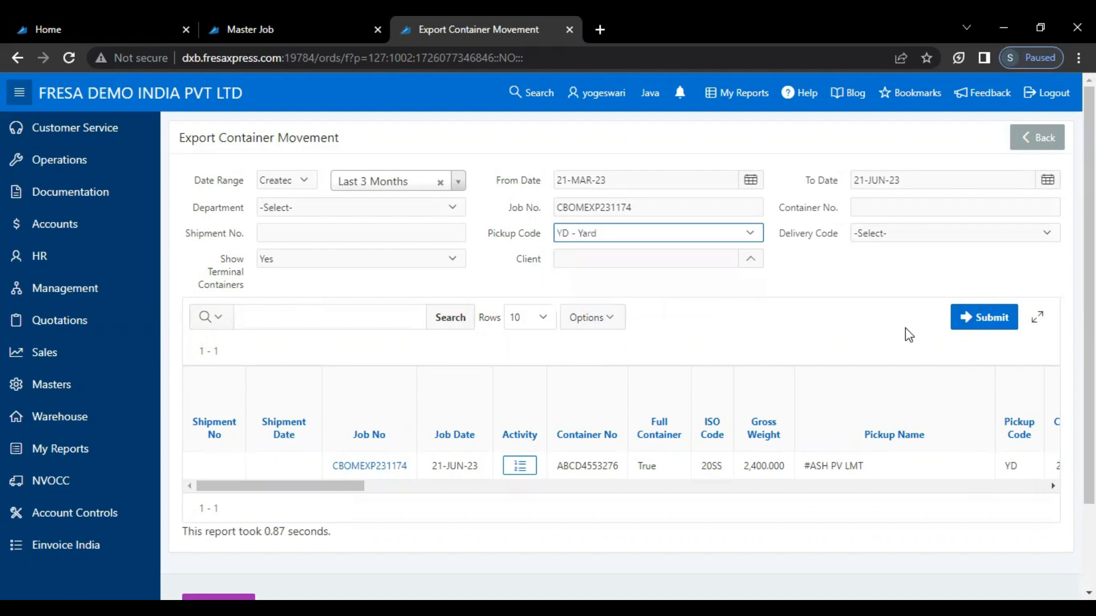
{"action": "left_click", "coordinate": [963, 330]}
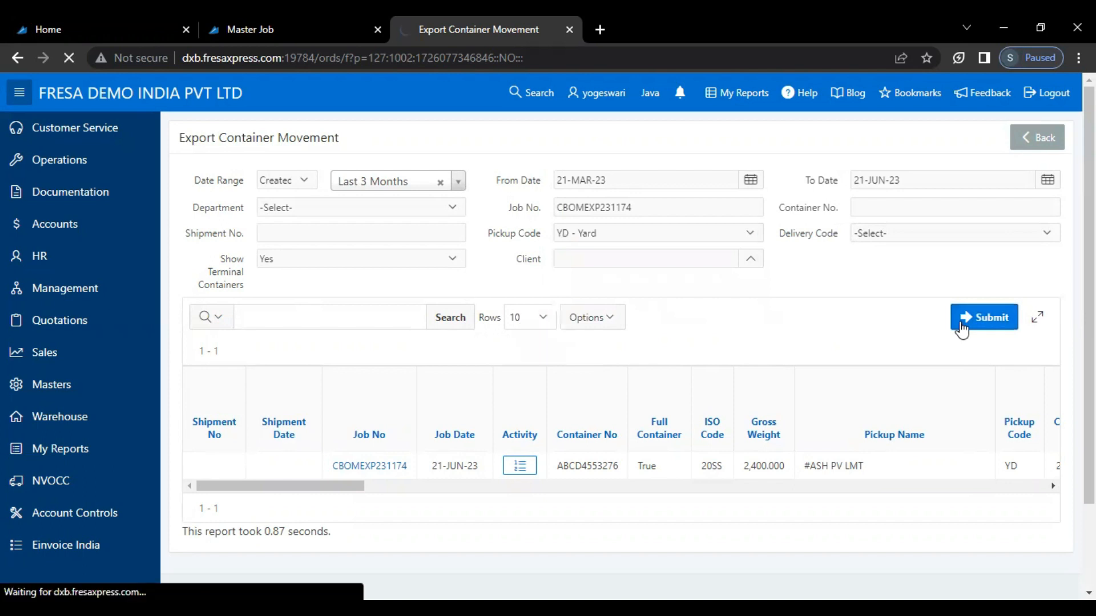